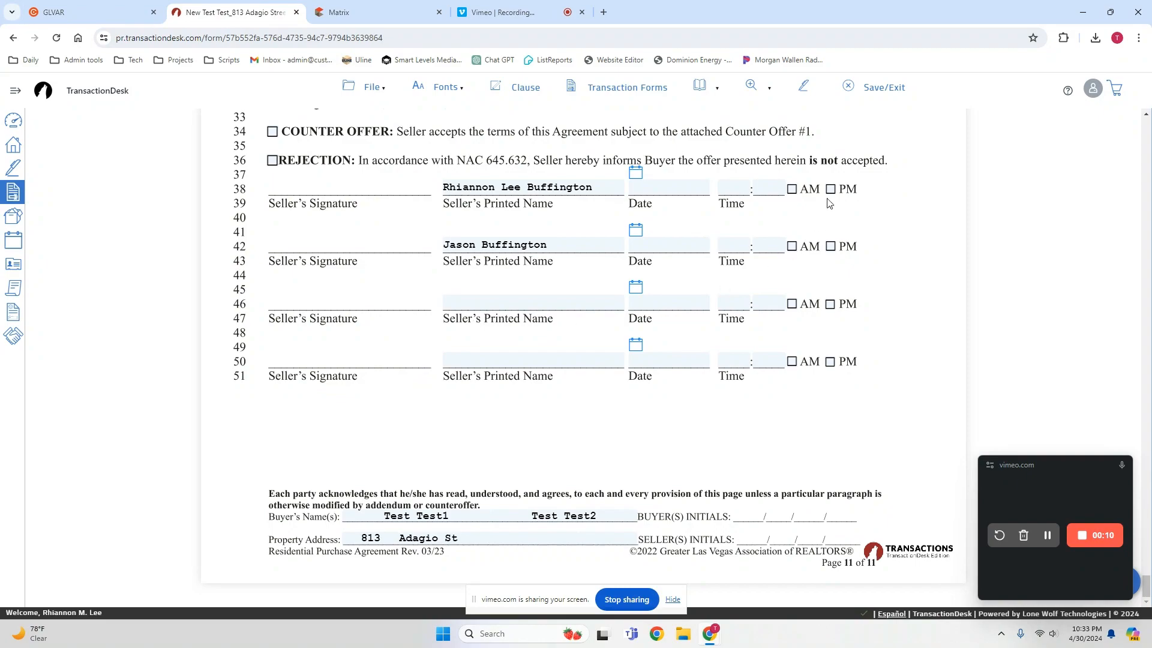
# Step: Send the Residential Purchase Agreement to Authentisign for electronic signing and reload the page while it opens
pyautogui.scroll(5, 829, 207)
pyautogui.scroll(-5, 832, 215)
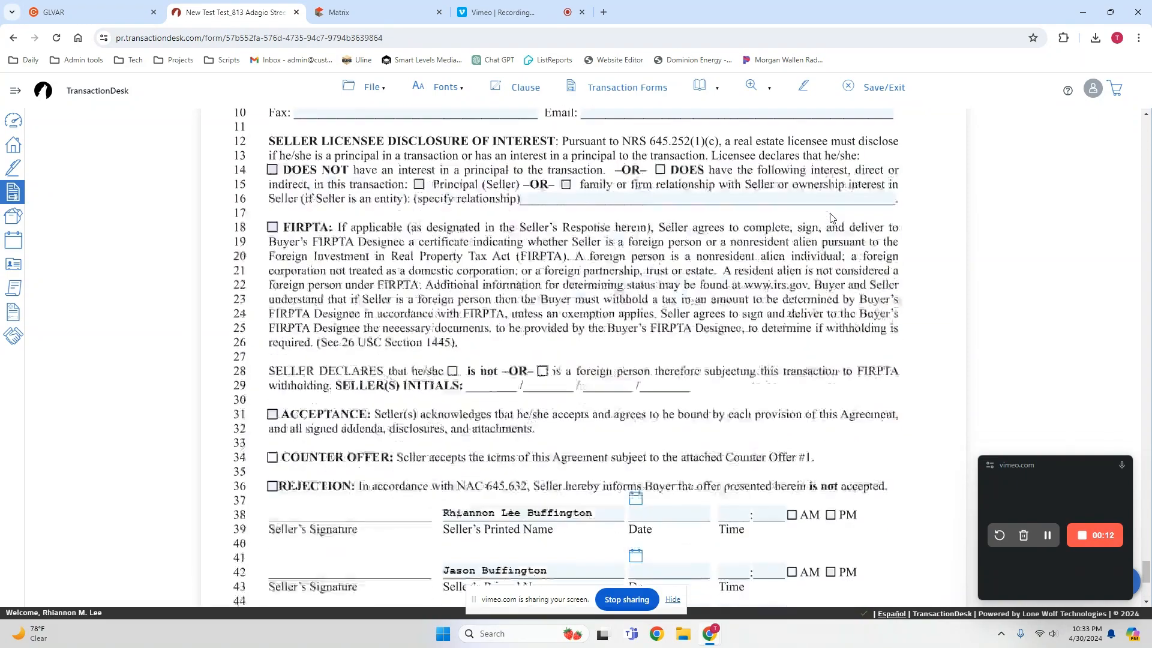
pyautogui.scroll(6, 833, 217)
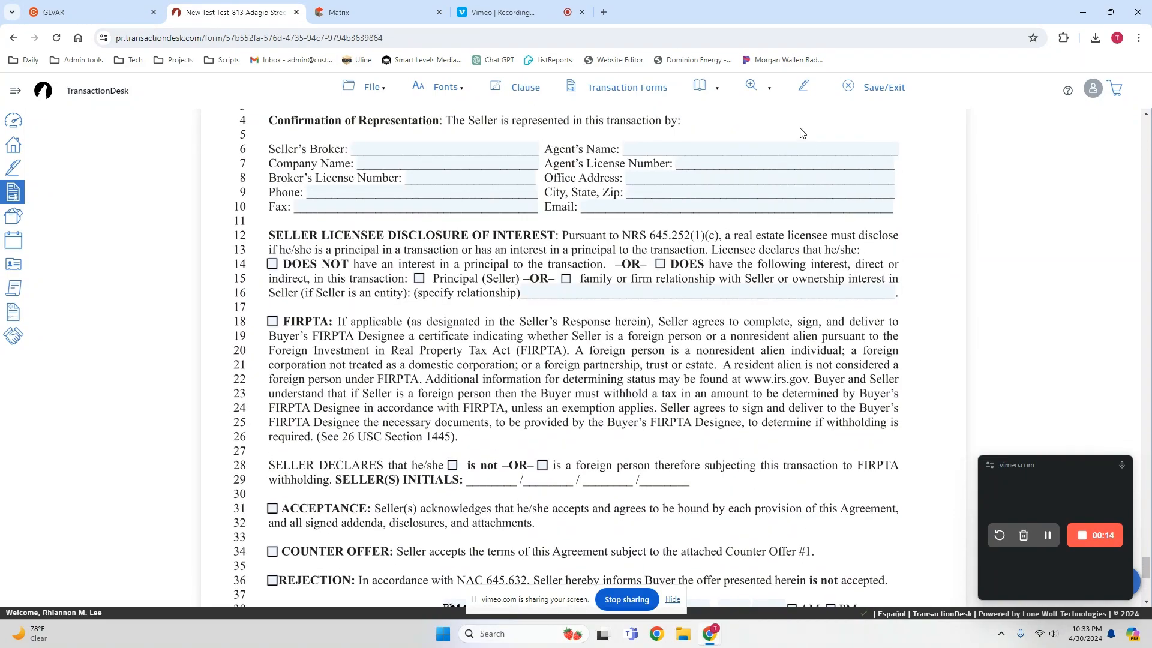
pyautogui.click(805, 87)
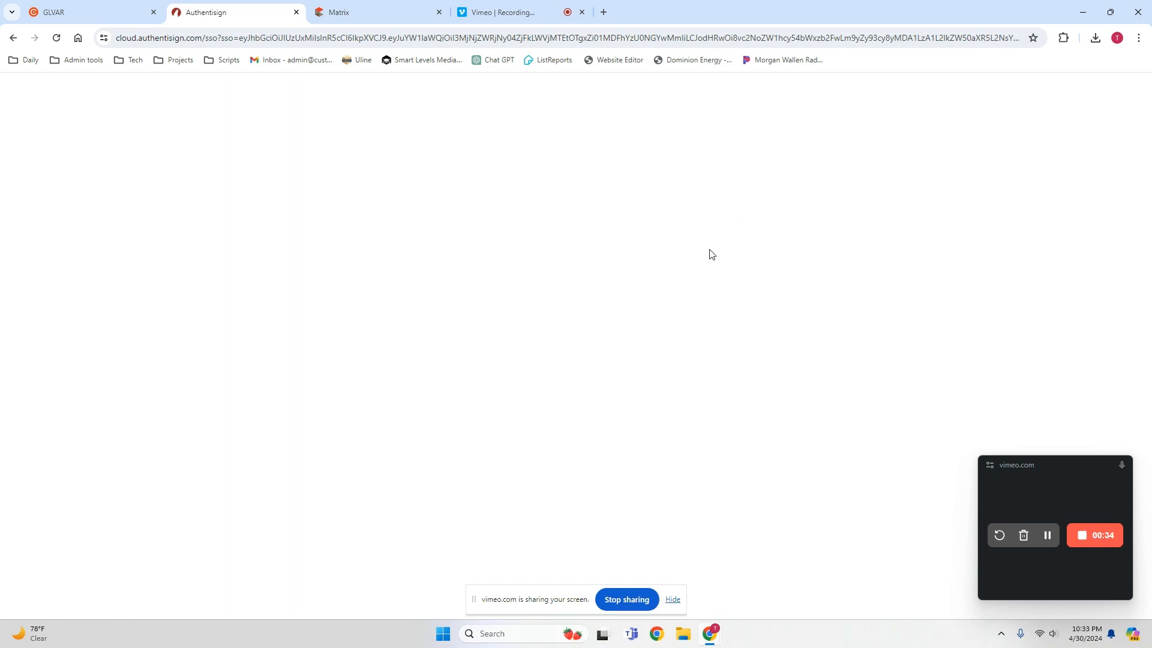
pyautogui.click(54, 39)
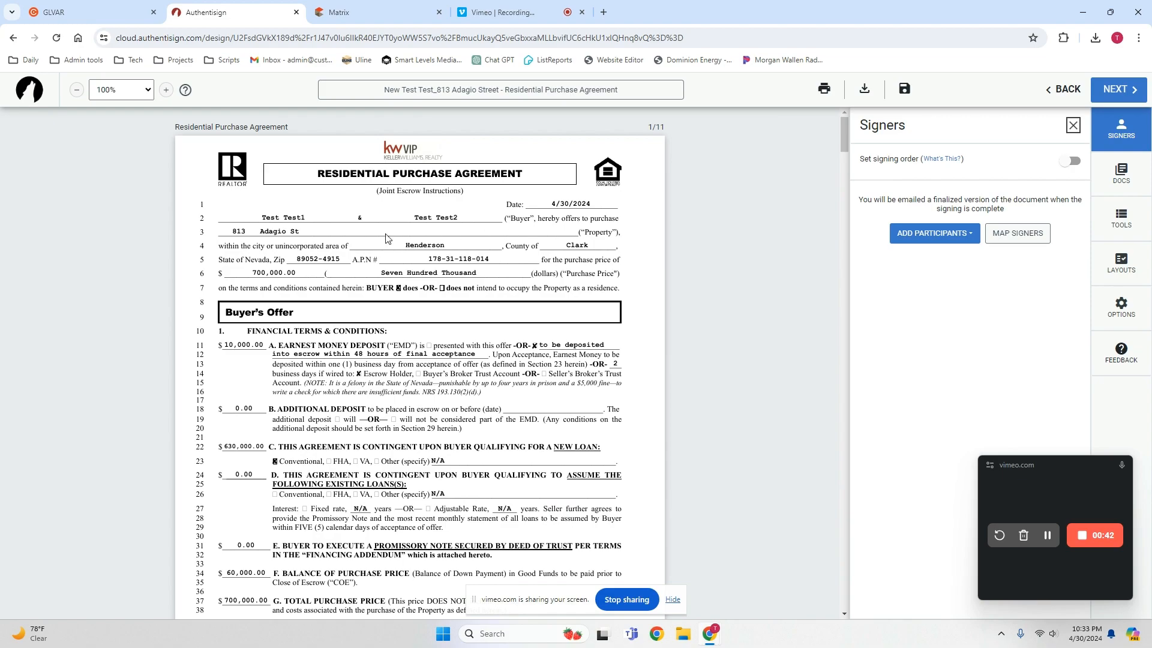
# Step: Rename the signing to "Offer_" followed by the street address, removing the original prefix and the form title
pyautogui.scroll(-5, 567, 263)
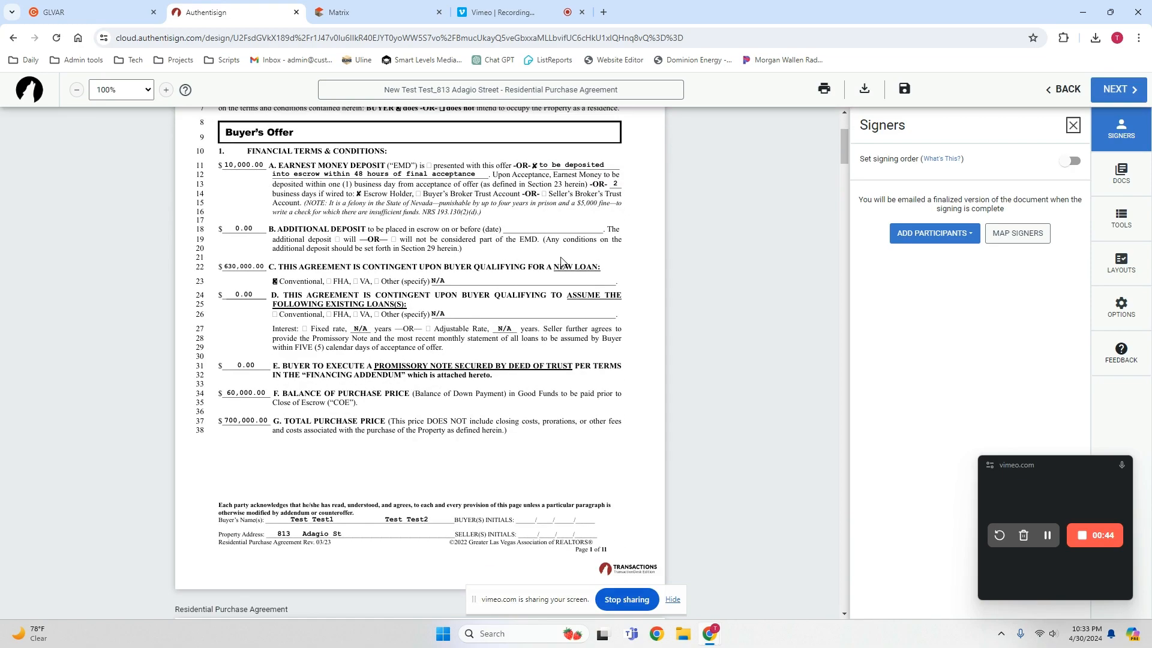
pyautogui.scroll(-10, 567, 263)
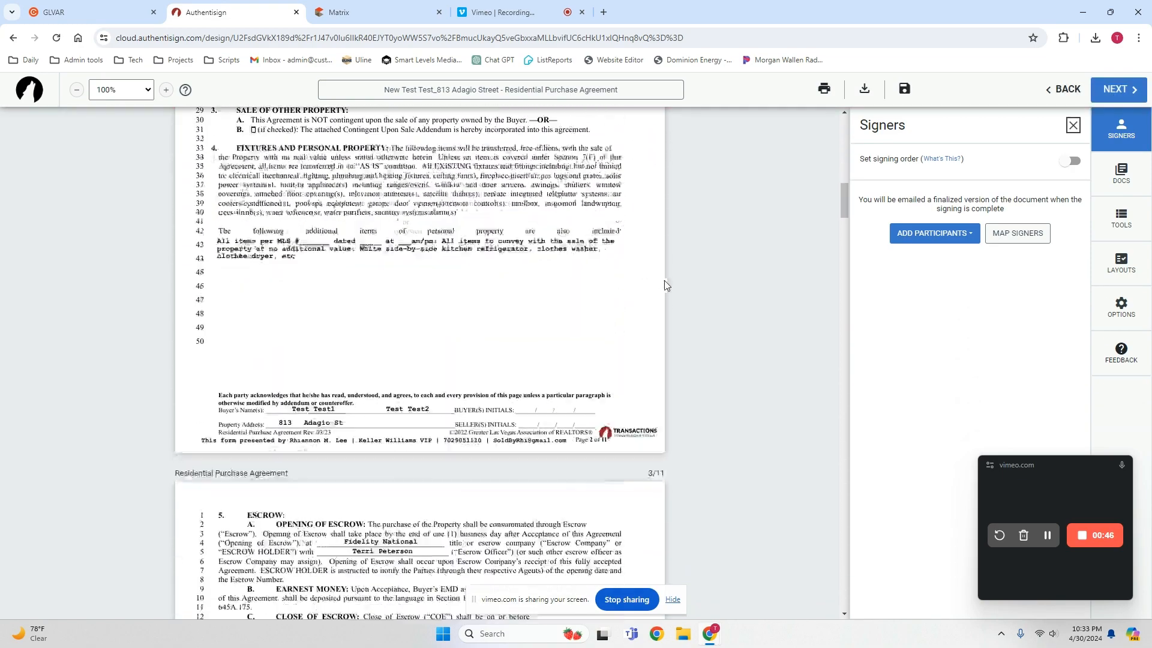
pyautogui.scroll(15, 746, 262)
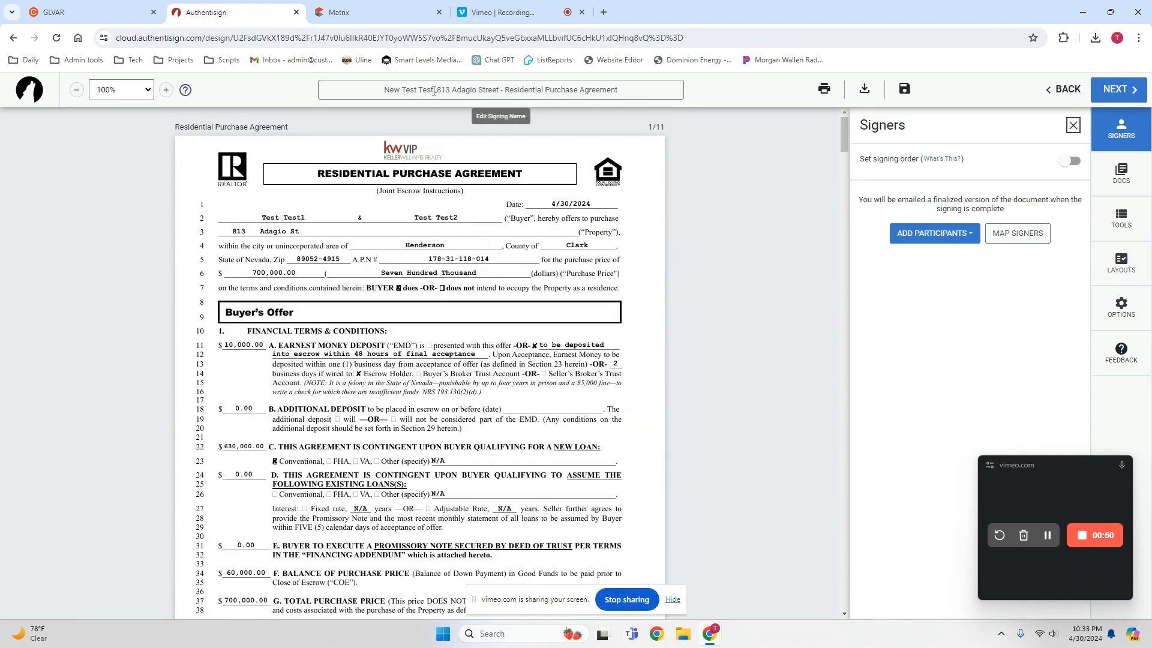
pyautogui.moveTo(500, 91); pyautogui.dragTo(744, 98)
pyautogui.press('BackSpace')
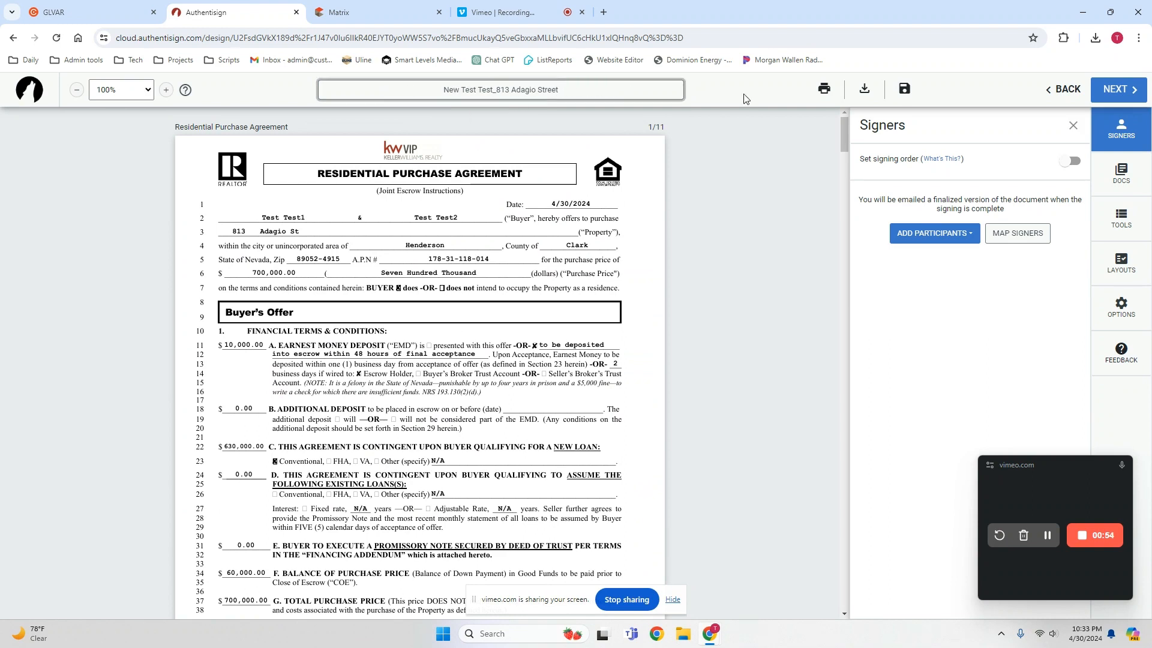
pyautogui.moveTo(493, 90); pyautogui.dragTo(354, 83)
pyautogui.write('Offer')
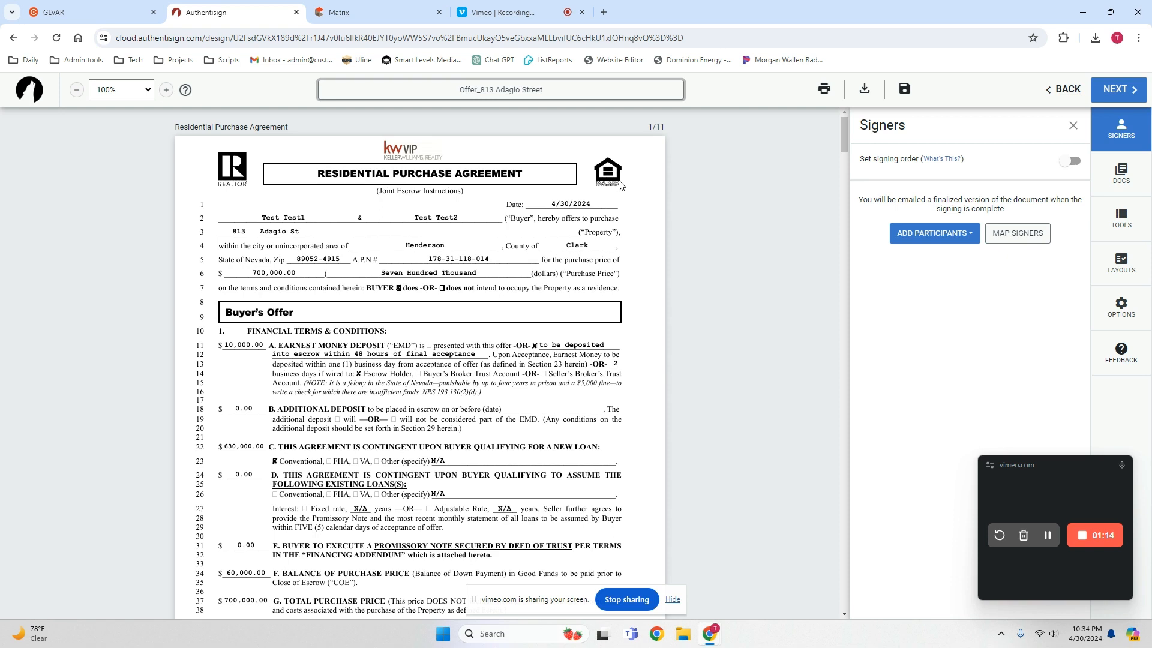
# Step: Add both buyers from the transaction as remote signers
pyautogui.click(936, 236)
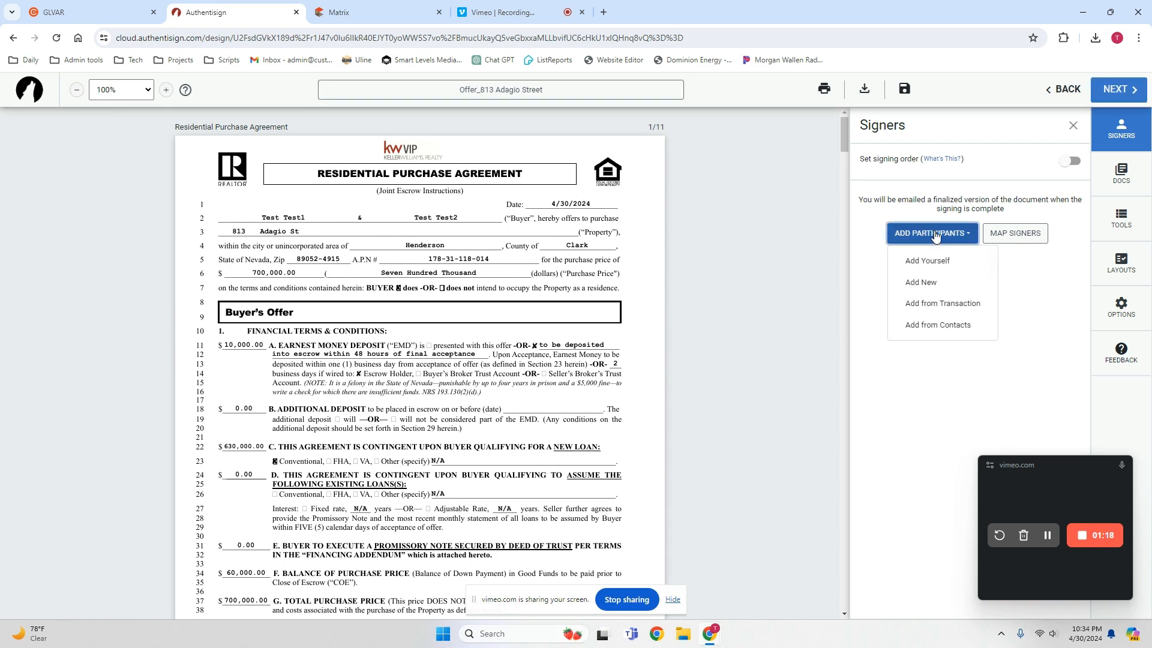
pyautogui.click(937, 304)
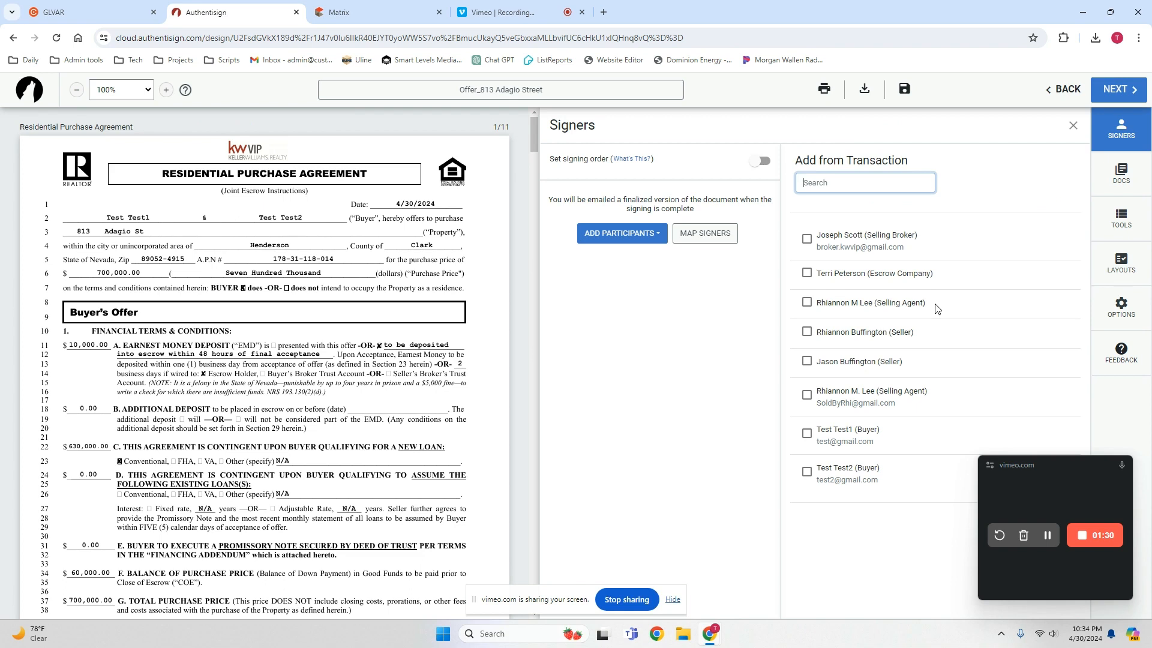
pyautogui.click(807, 435)
pyautogui.click(807, 472)
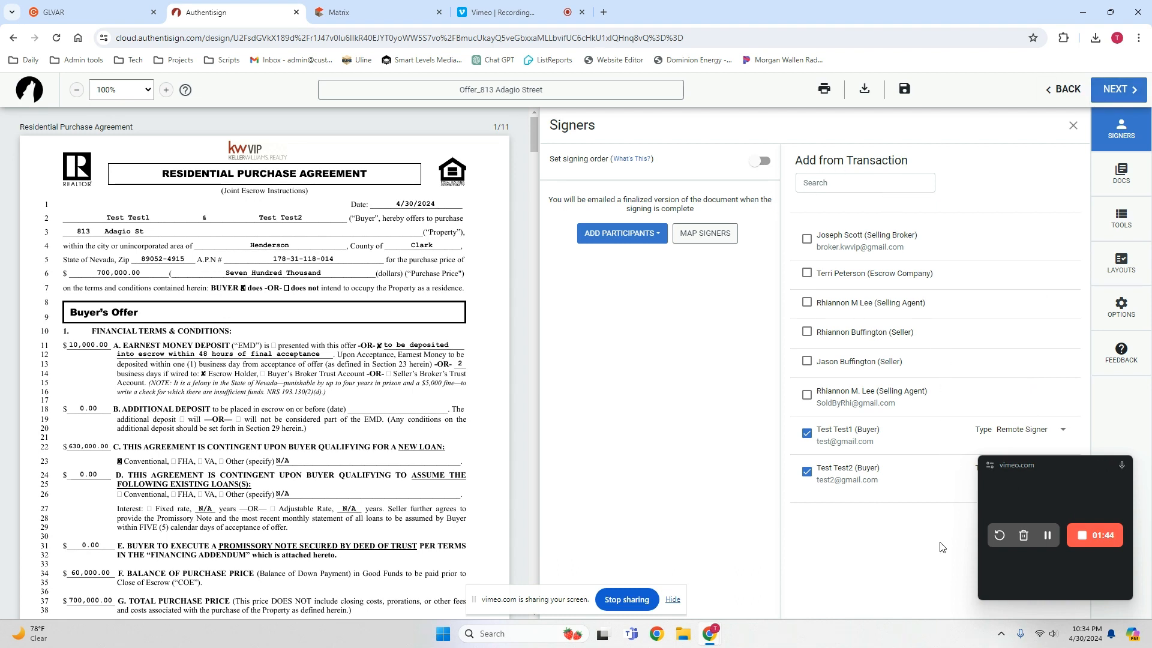
pyautogui.moveTo(1060, 466); pyautogui.dragTo(1014, 144)
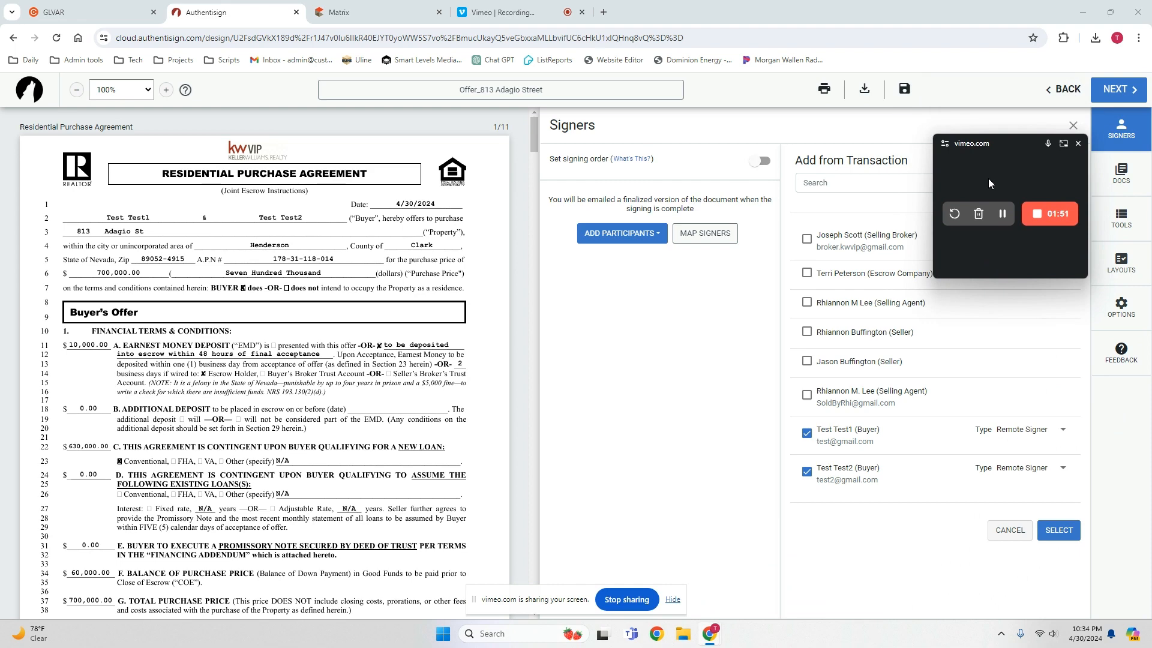
pyautogui.click(1060, 530)
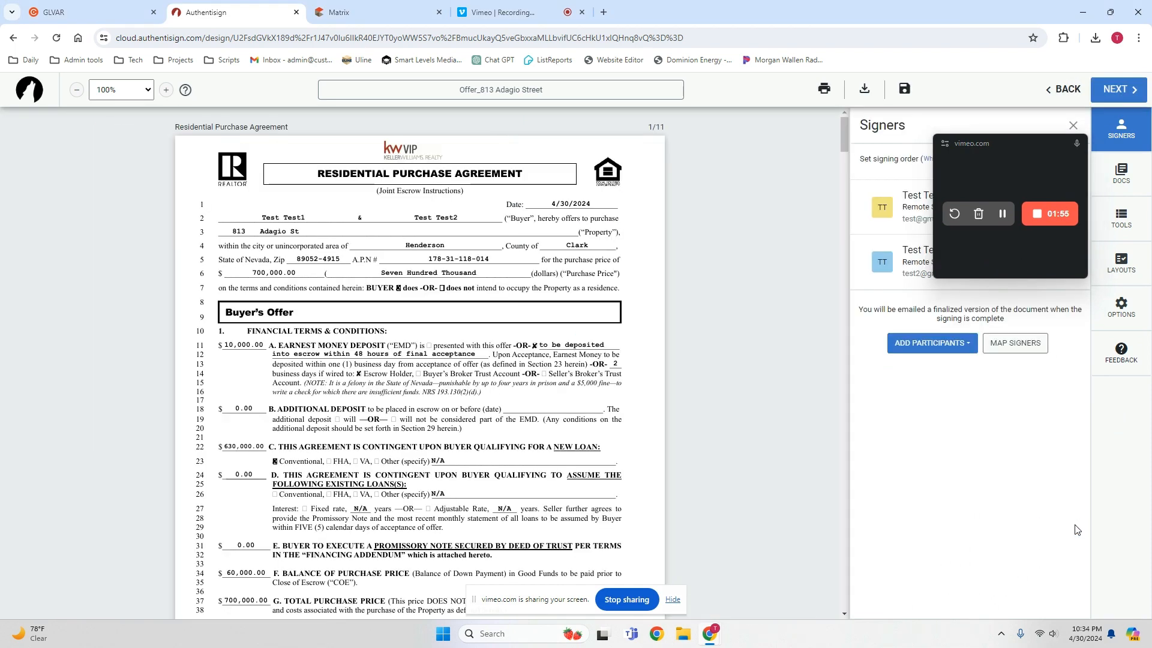
pyautogui.moveTo(1007, 148); pyautogui.dragTo(1064, 467)
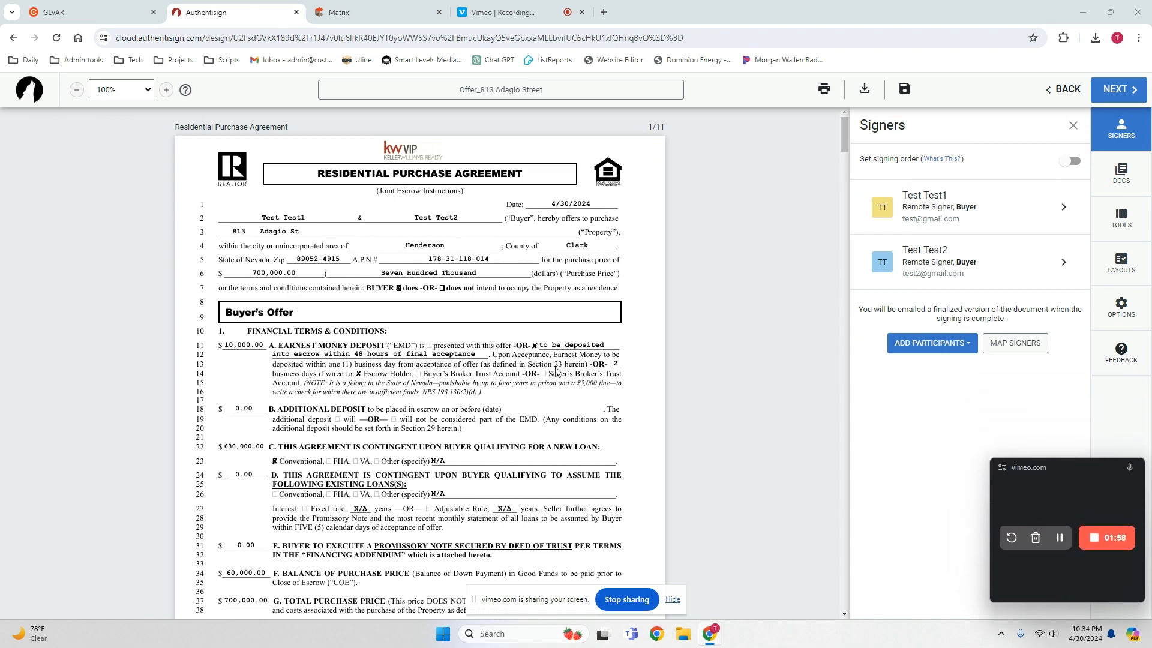
# Step: Examine the buyers' initials, signature, date and time fields throughout the purchase agreement
pyautogui.scroll(-3, 679, 341)
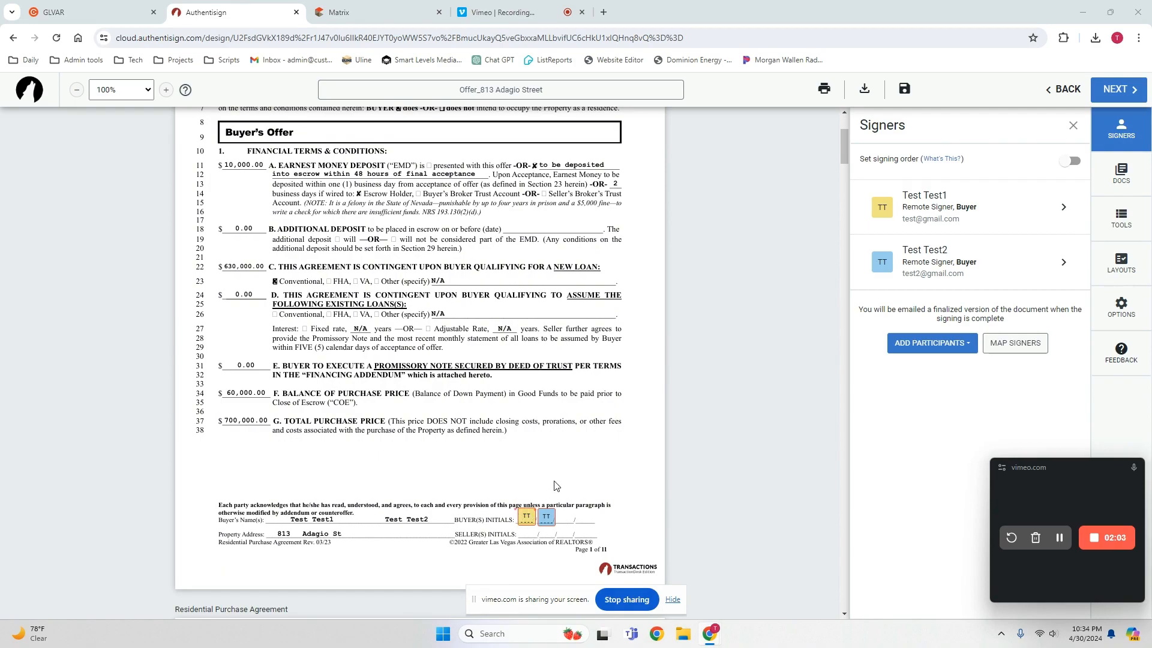
pyautogui.scroll(-20, 581, 464)
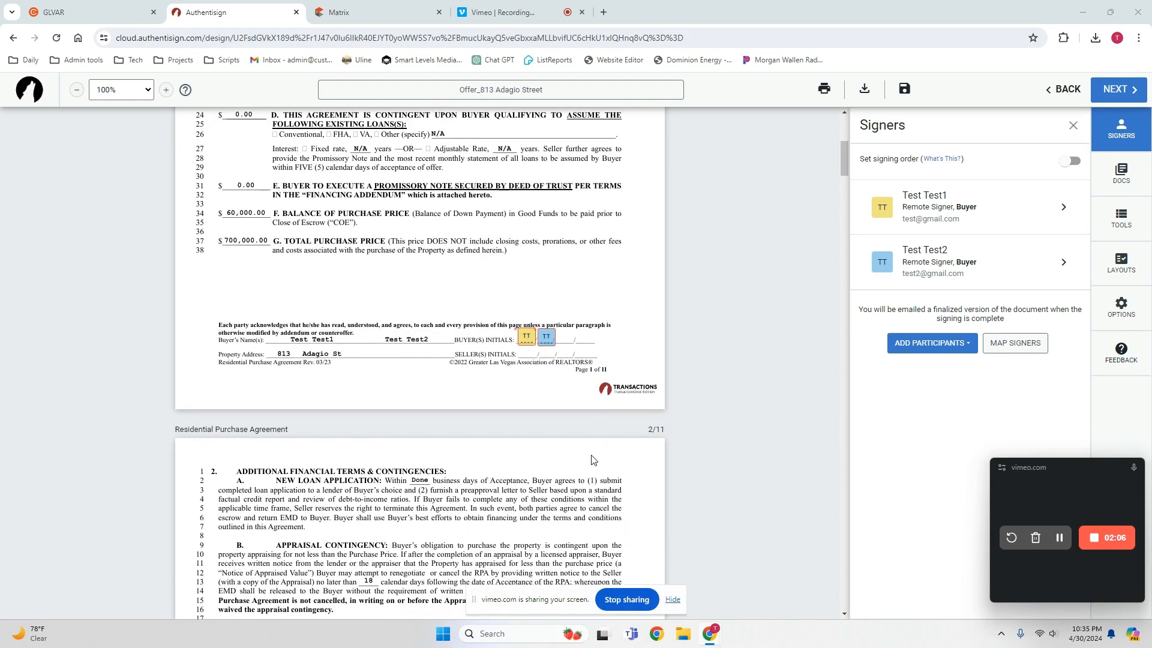
pyautogui.scroll(-20, 612, 450)
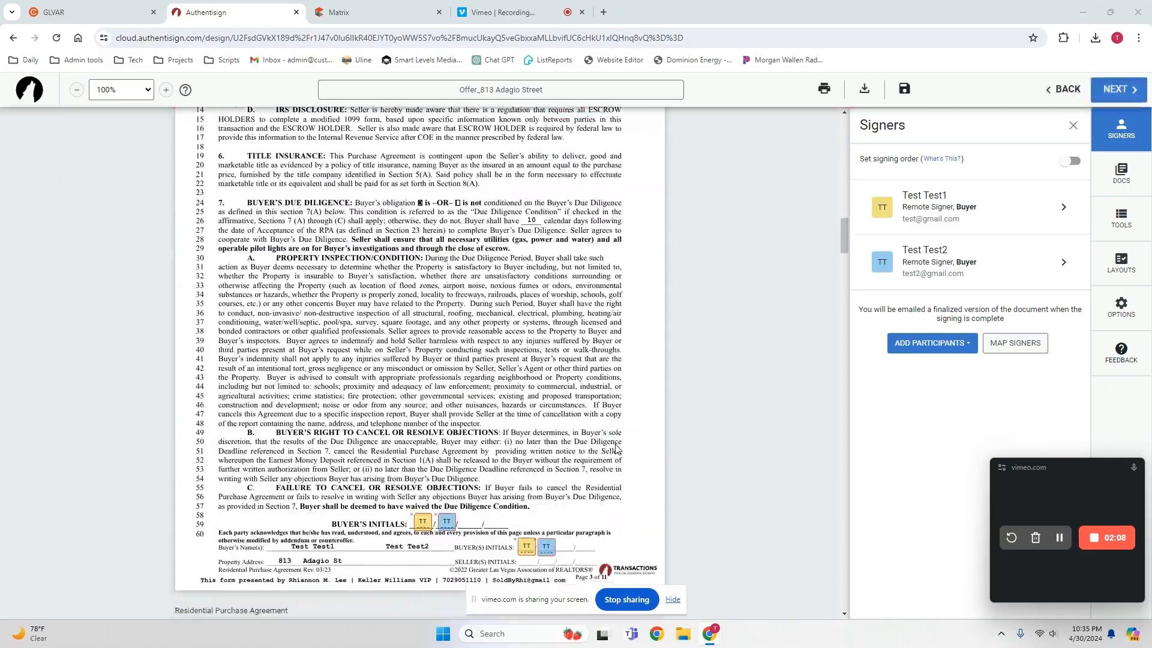
pyautogui.scroll(-20, 637, 442)
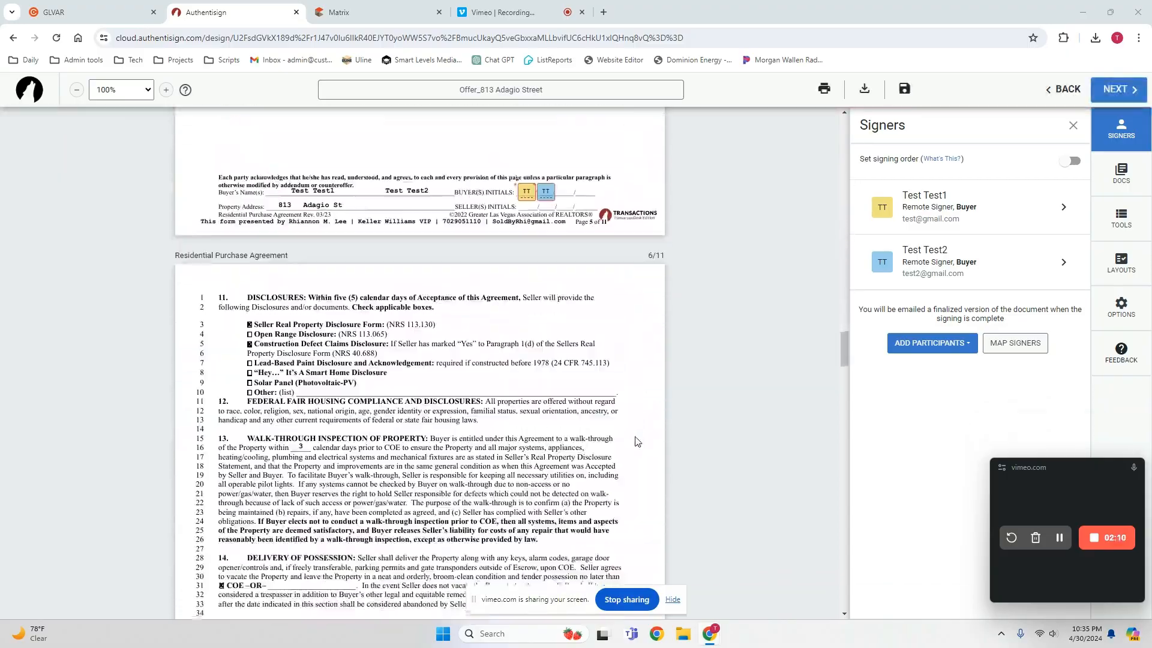
pyautogui.scroll(-20, 636, 442)
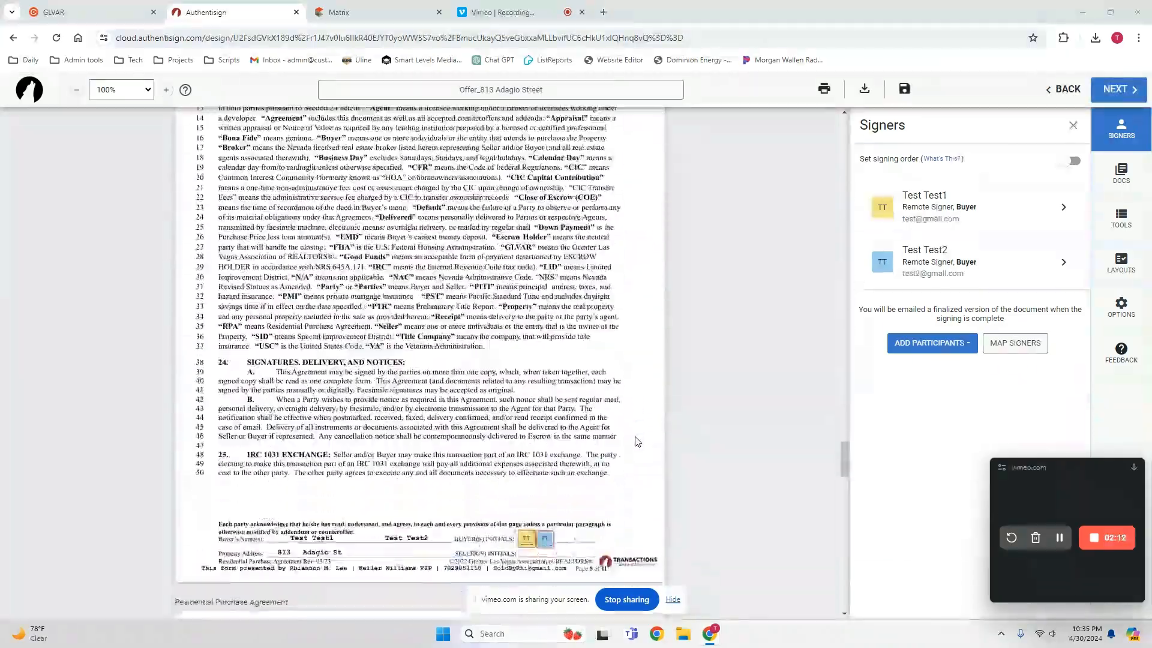
pyautogui.scroll(-1, 642, 443)
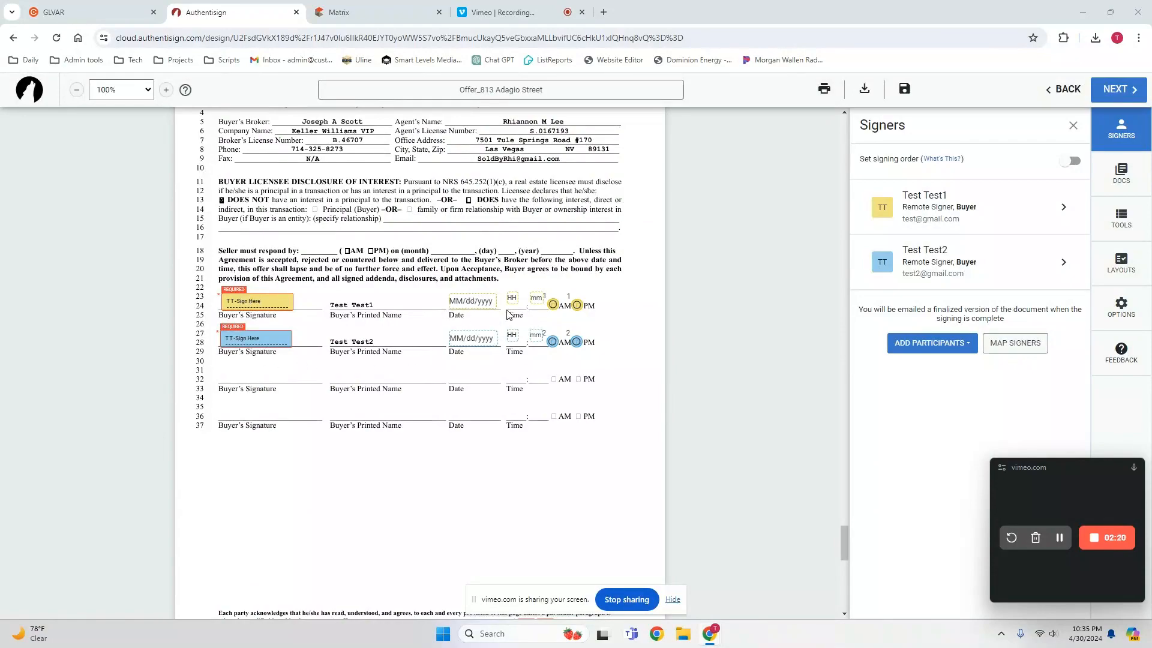
pyautogui.scroll(-14, 606, 360)
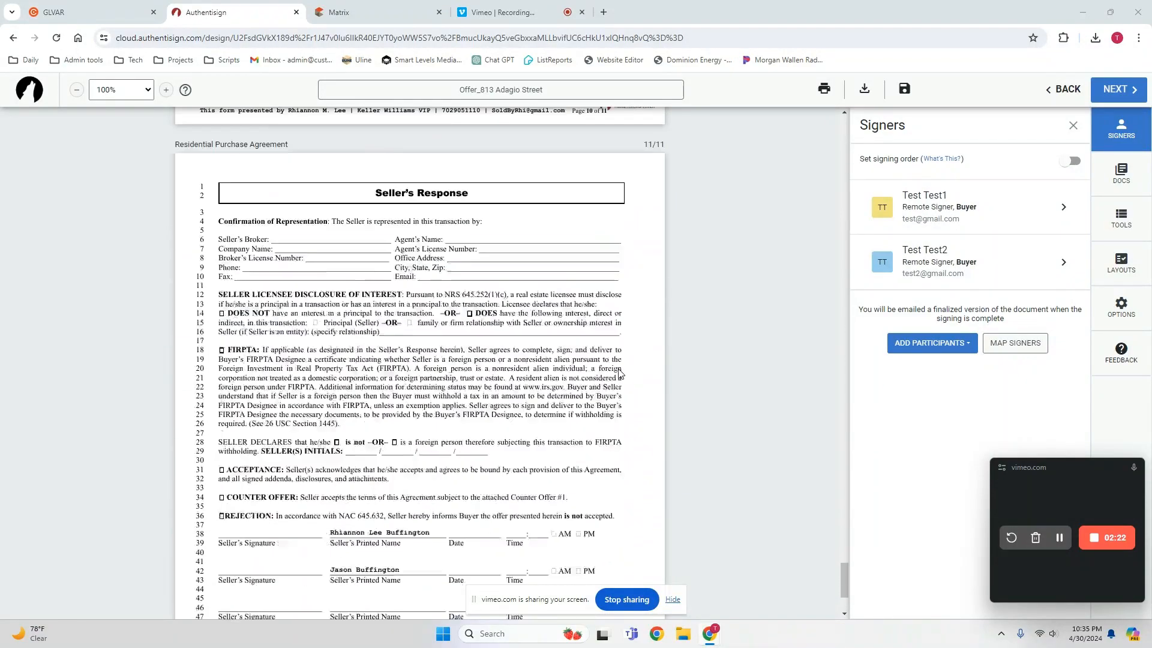
pyautogui.scroll(10, 623, 369)
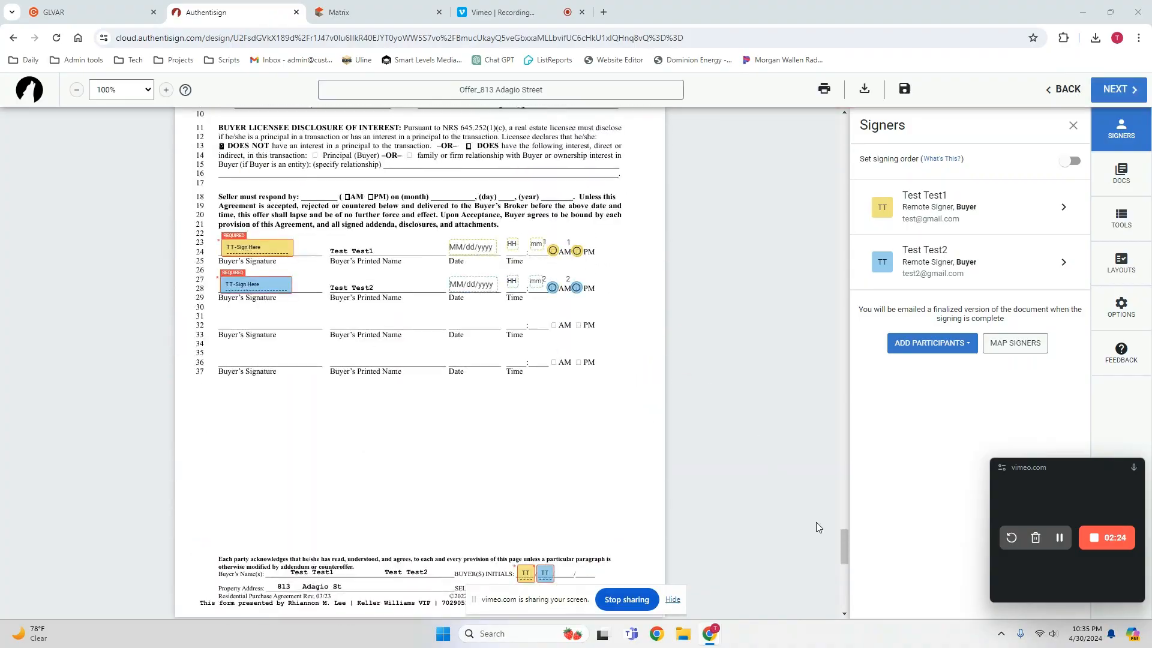
pyautogui.moveTo(840, 545)
pyautogui.mouseDown()
pyautogui.moveTo(847, 134)
pyautogui.moveTo(846, 154)
pyautogui.mouseUp()
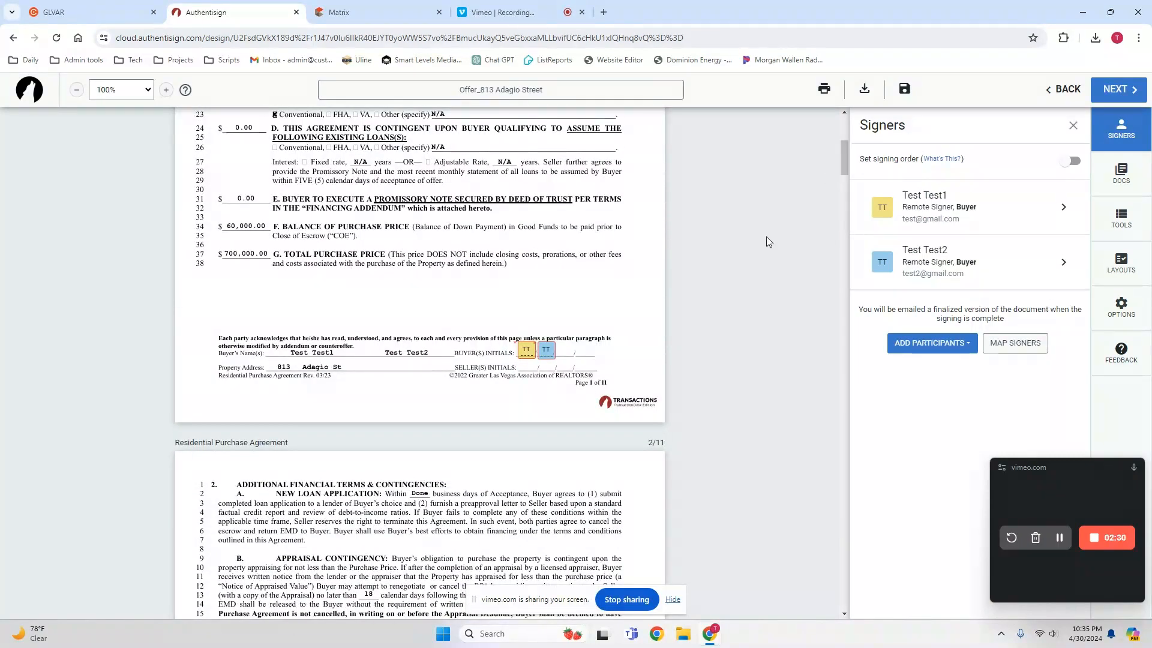
# Step: Open the signing tools and review the signers available for assignment, keeping the first buyer selected
pyautogui.click(1117, 222)
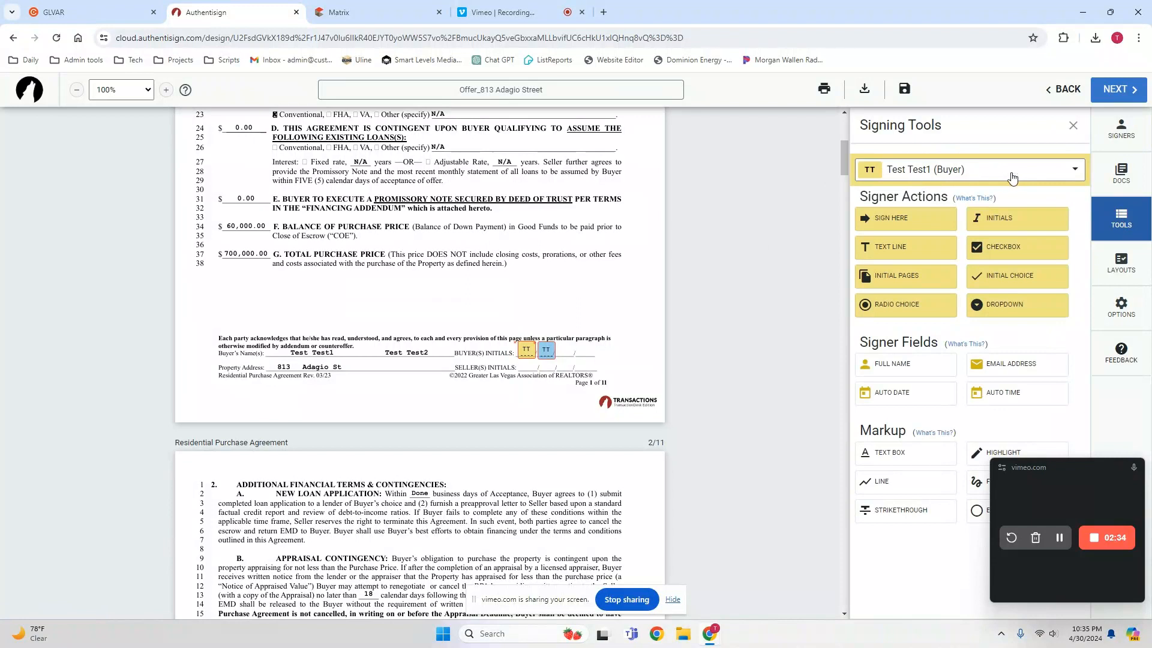
pyautogui.click(1013, 176)
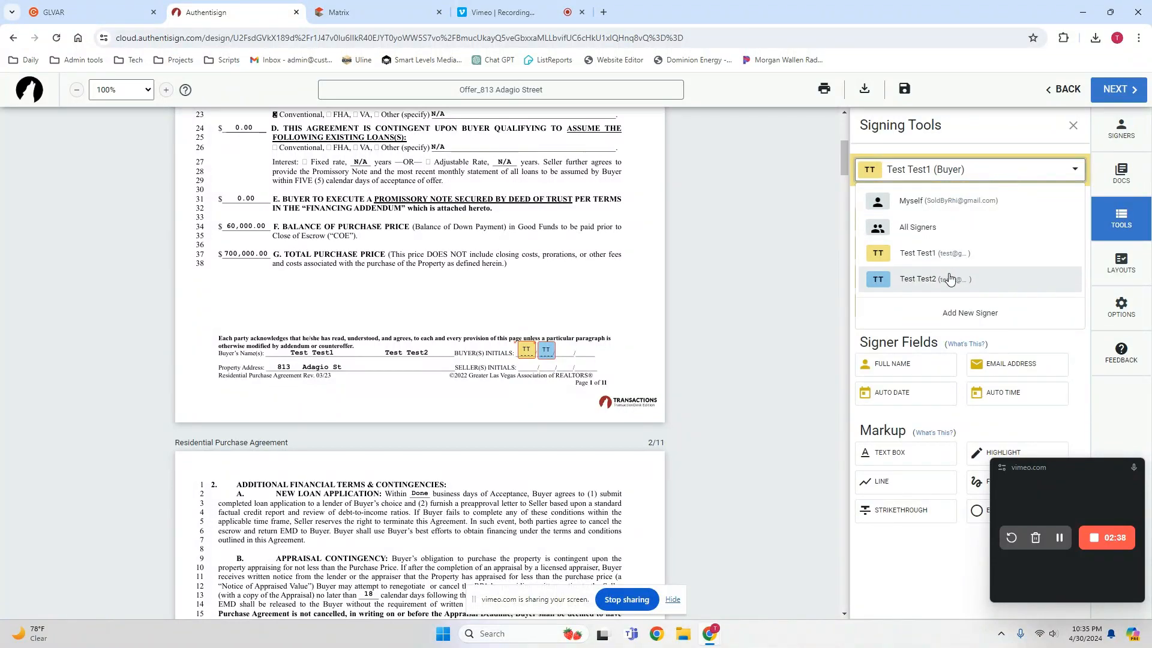
pyautogui.click(976, 174)
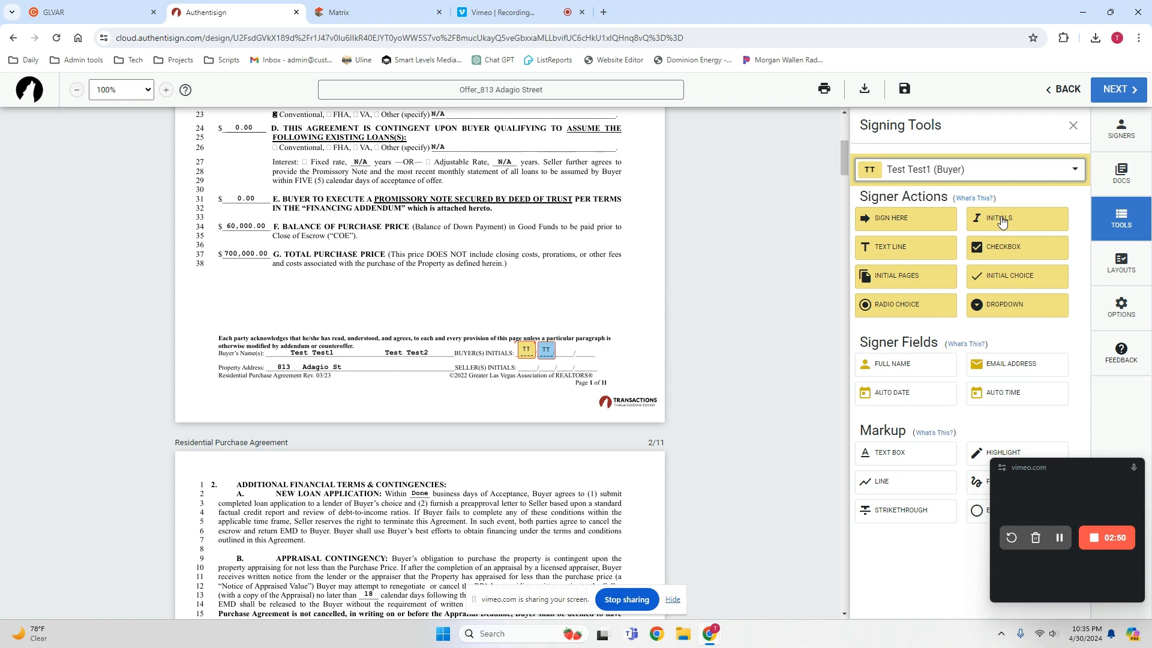
# Step: Try an initials block for the first buyer below the total purchase price, toggling its Required option before deleting it
pyautogui.moveTo(1001, 222); pyautogui.dragTo(550, 300)
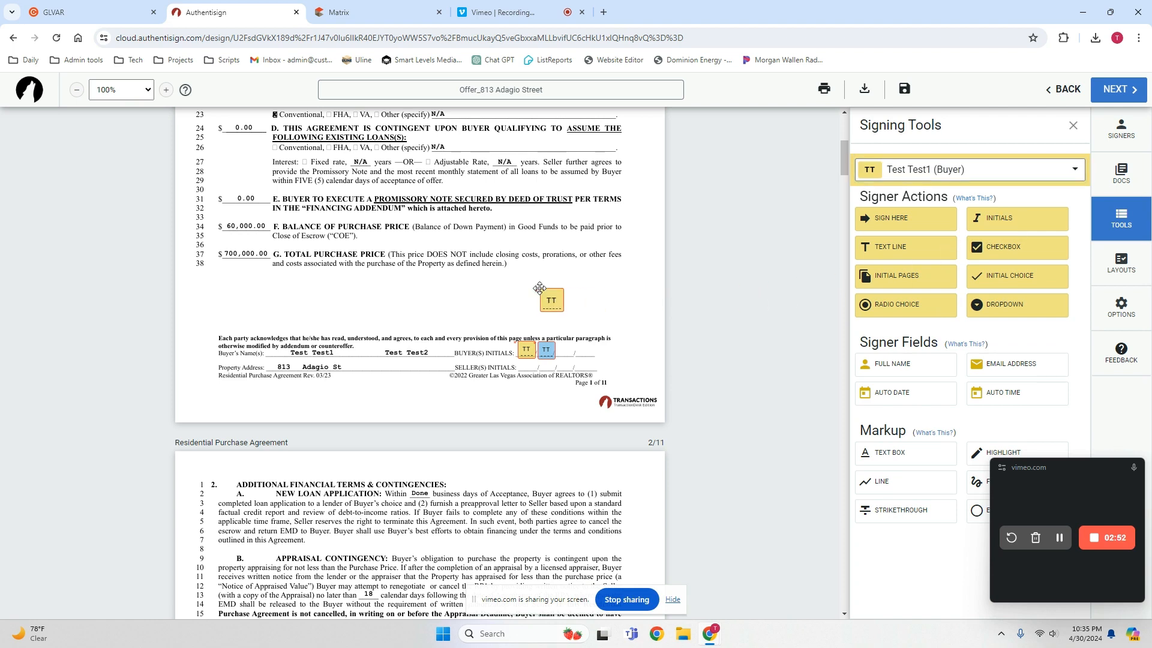
pyautogui.click(555, 301)
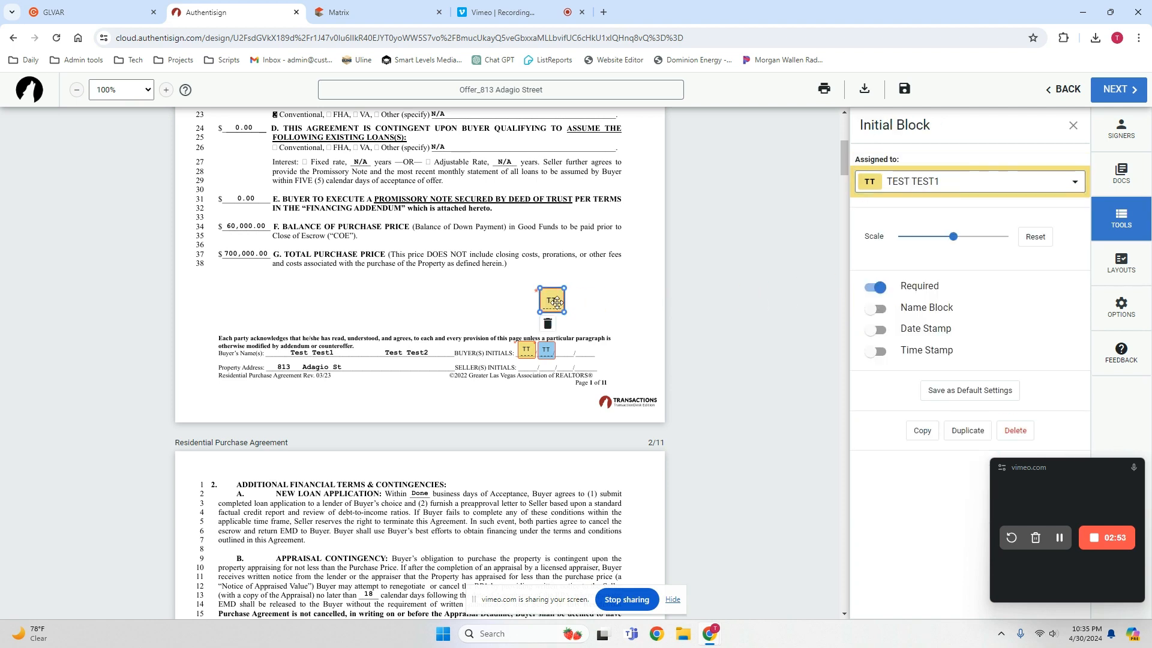
pyautogui.click(871, 290)
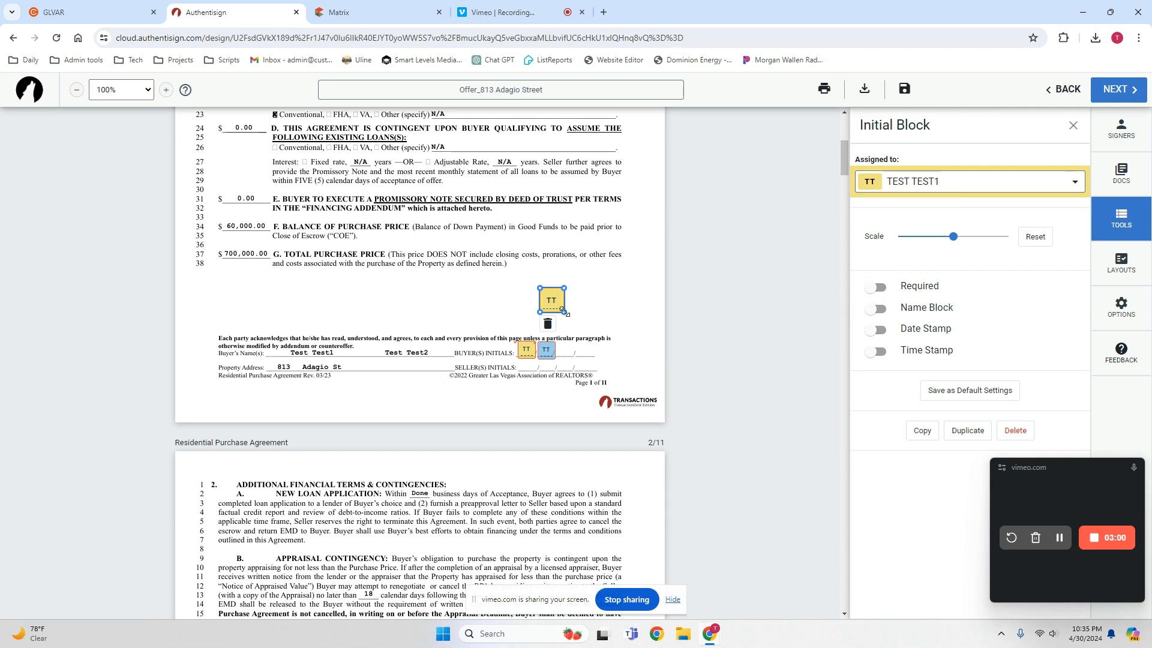
pyautogui.click(881, 288)
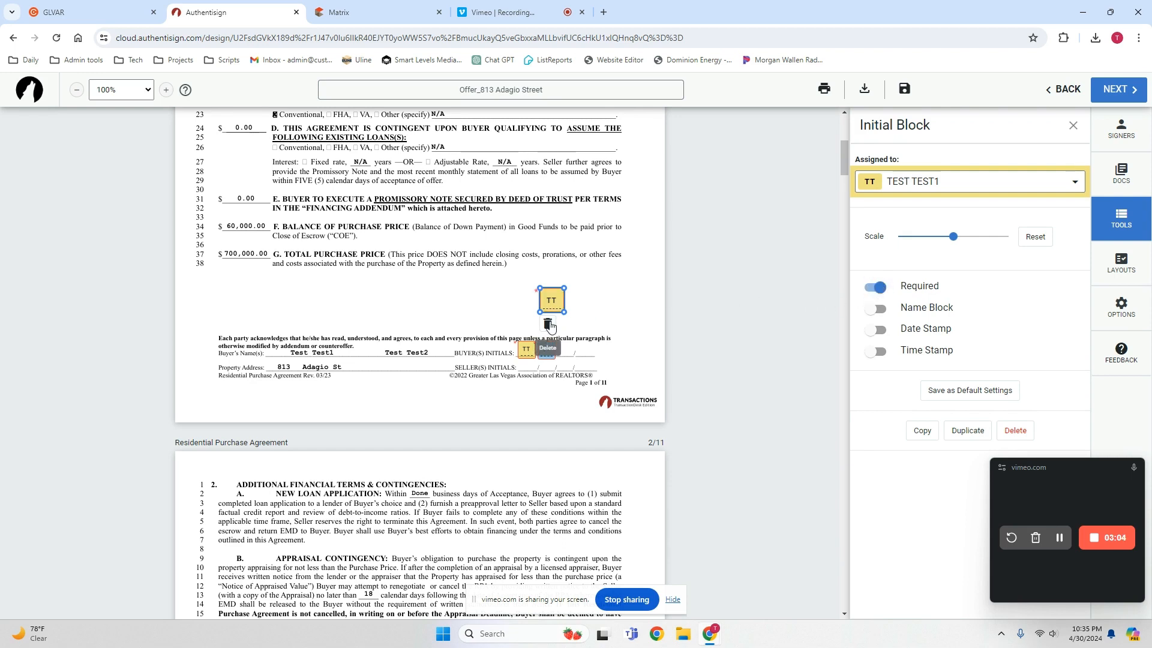
pyautogui.click(547, 324)
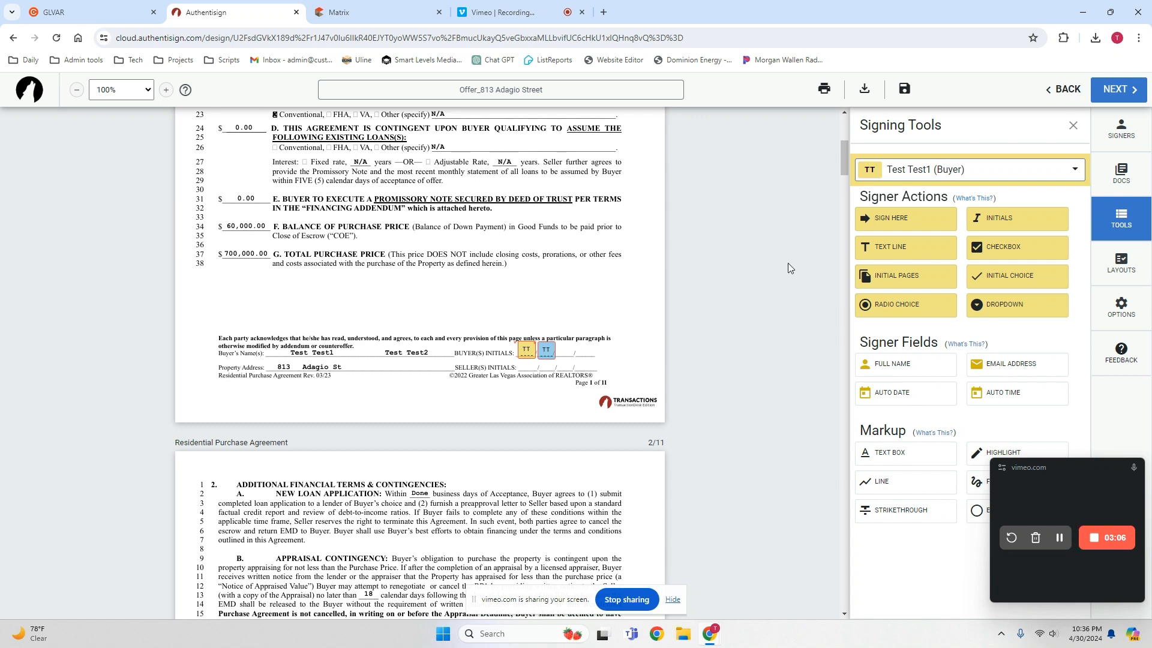
# Step: Place a signature block for the first buyer below the total purchase price on page 1 and delete its date stamp
pyautogui.moveTo(883, 222); pyautogui.dragTo(540, 282)
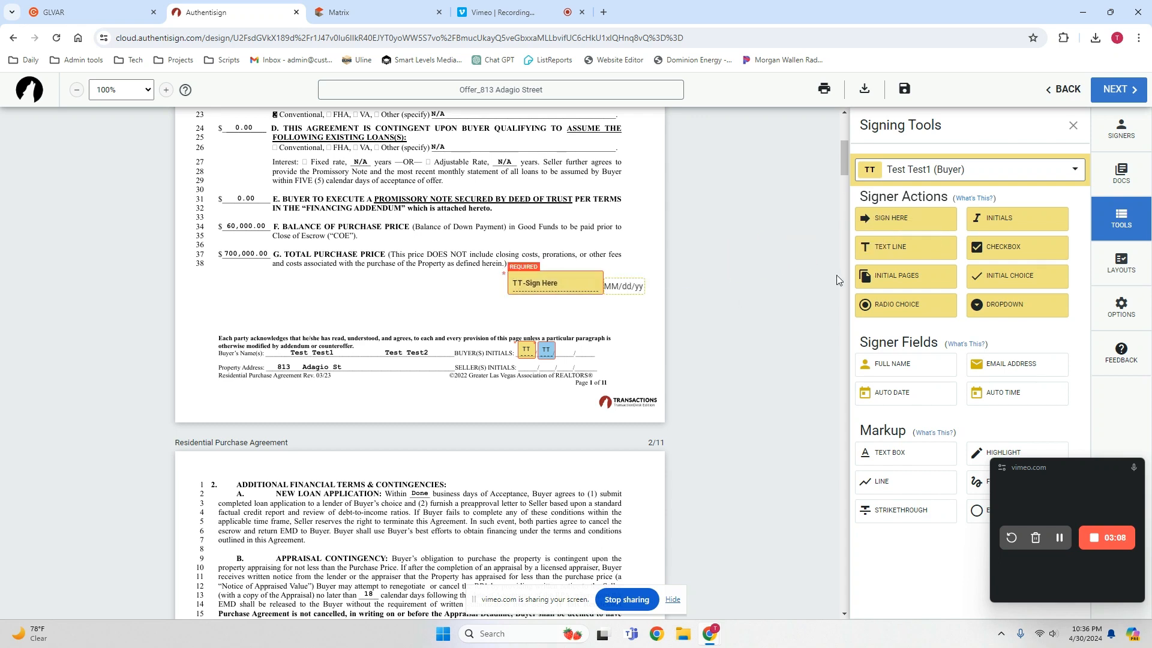
pyautogui.click(626, 286)
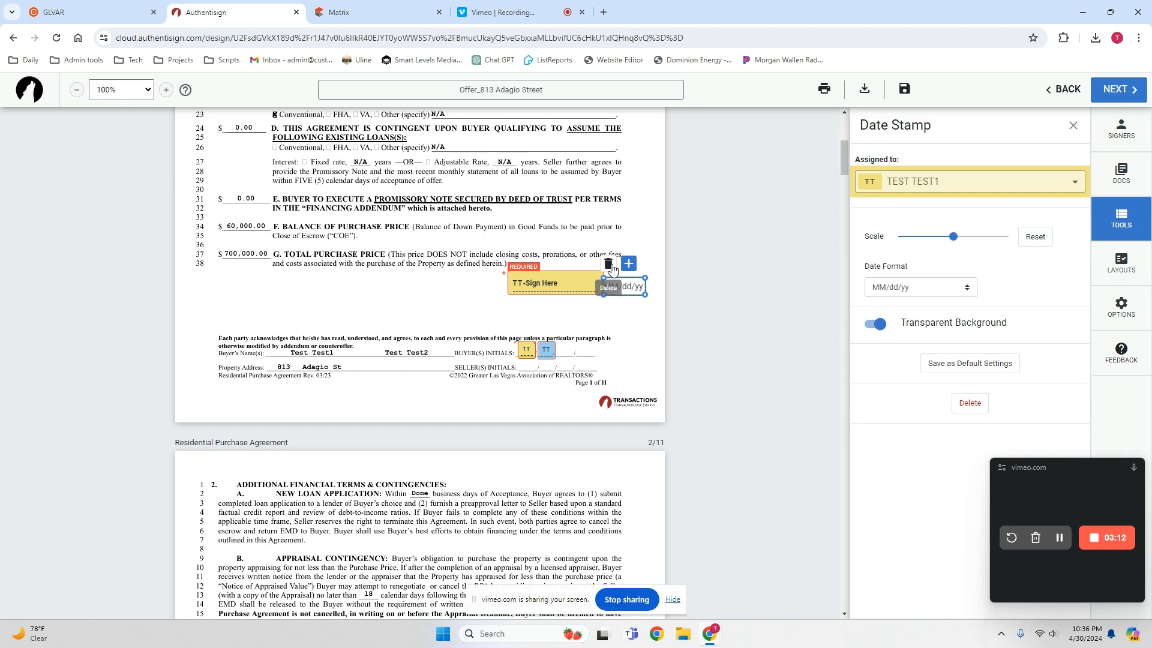
pyautogui.click(612, 265)
pyautogui.click(574, 281)
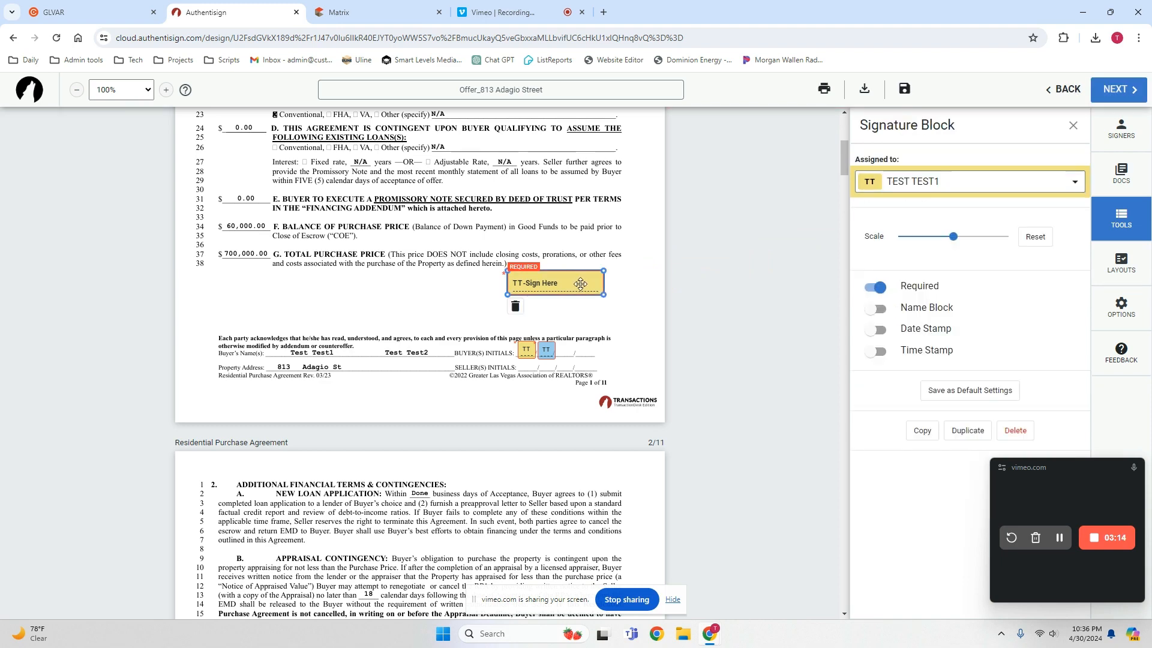
# Step: Delete the signature block below the total purchase price on page 1
pyautogui.click(536, 310)
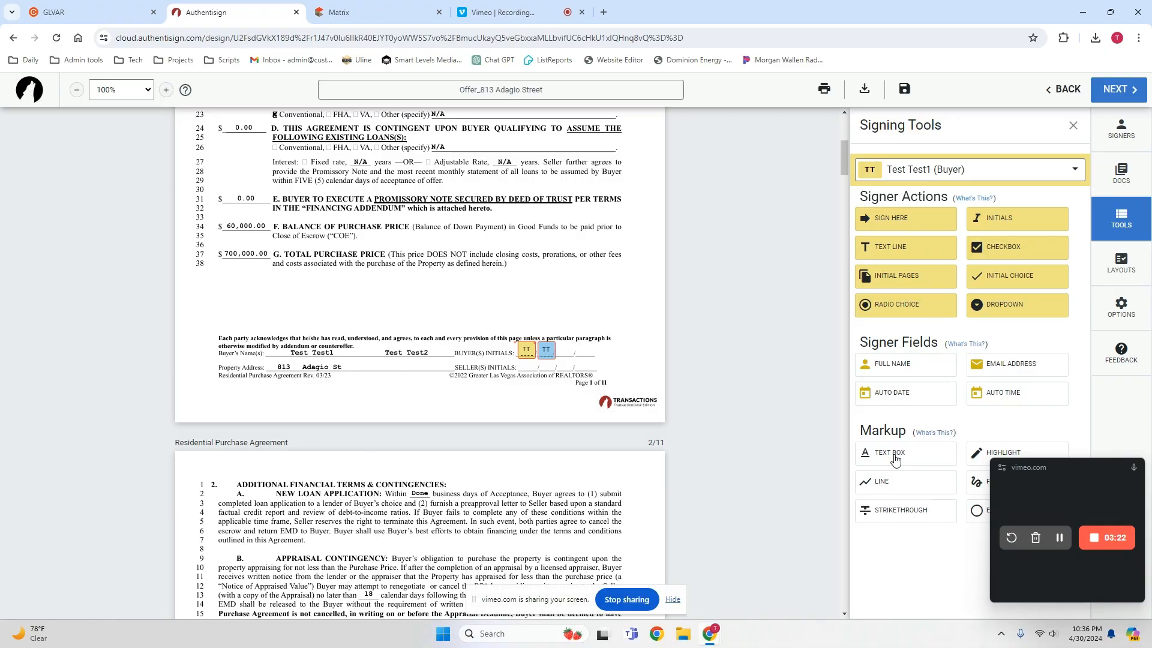
# Step: Add a text box reading 10:00 on the "Seller must respond by" time blank on page 10, with a transparent background
pyautogui.scroll(-20, 668, 402)
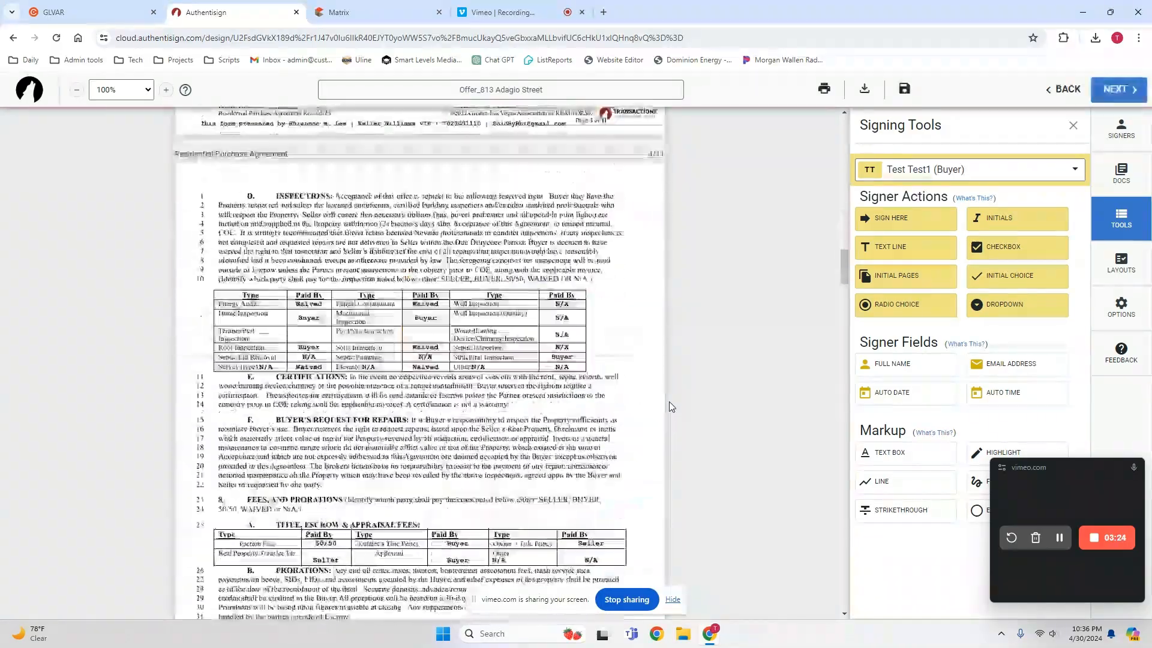
pyautogui.scroll(-20, 664, 414)
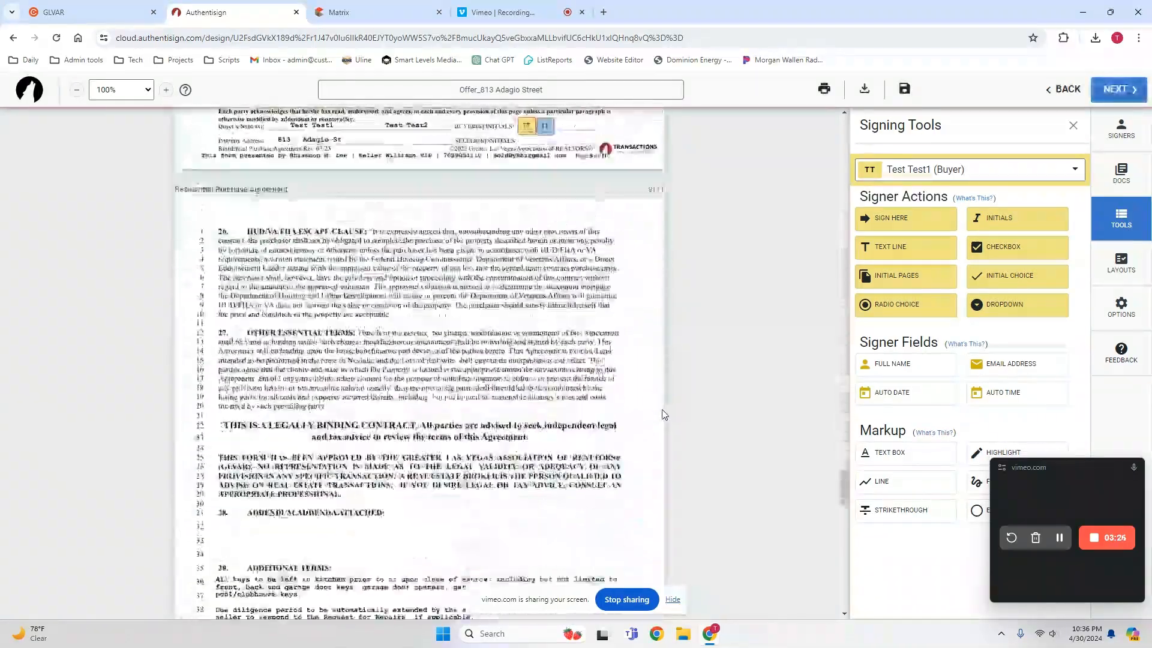
pyautogui.scroll(-7, 664, 414)
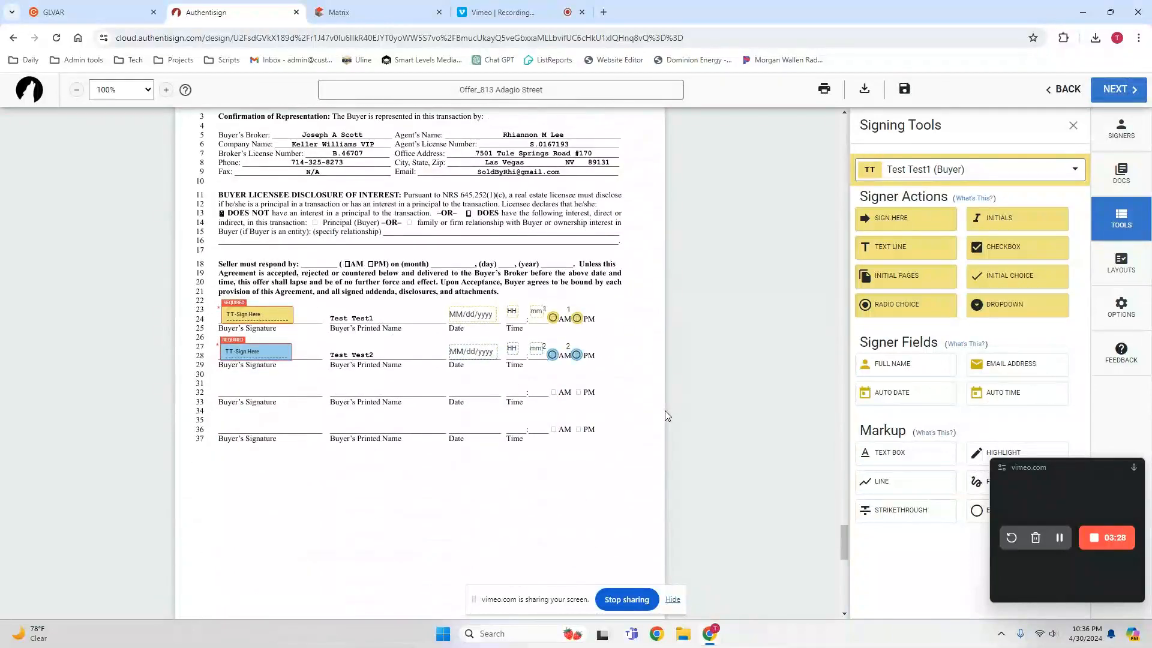
pyautogui.scroll(2, 624, 288)
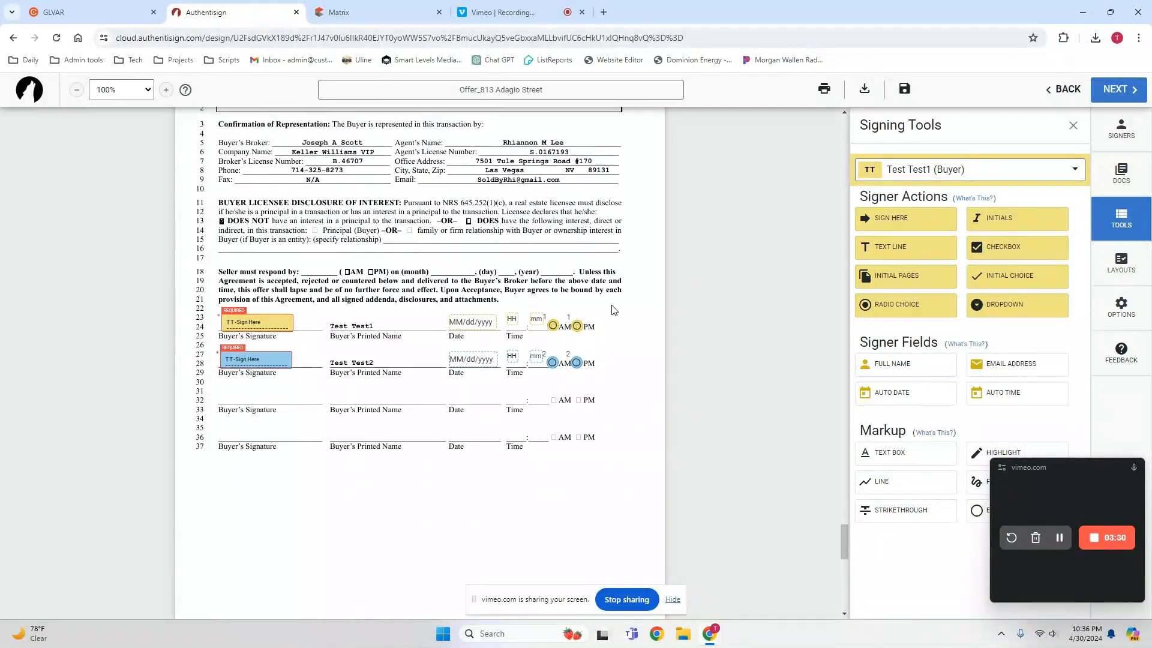
pyautogui.click(895, 458)
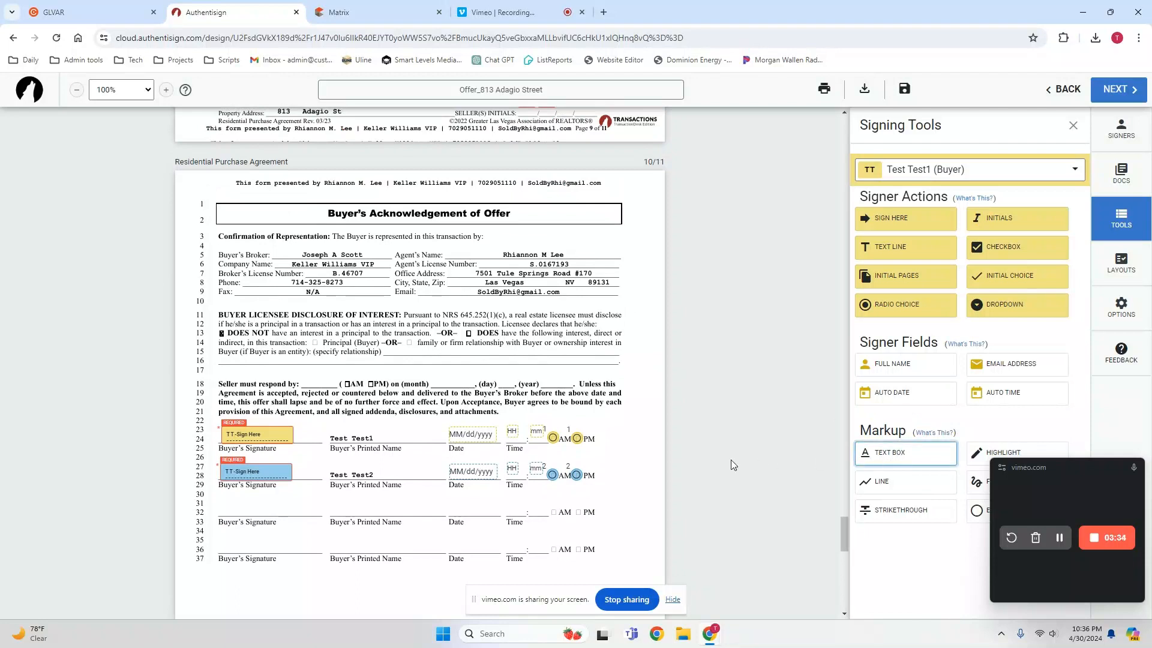
pyautogui.click(324, 377)
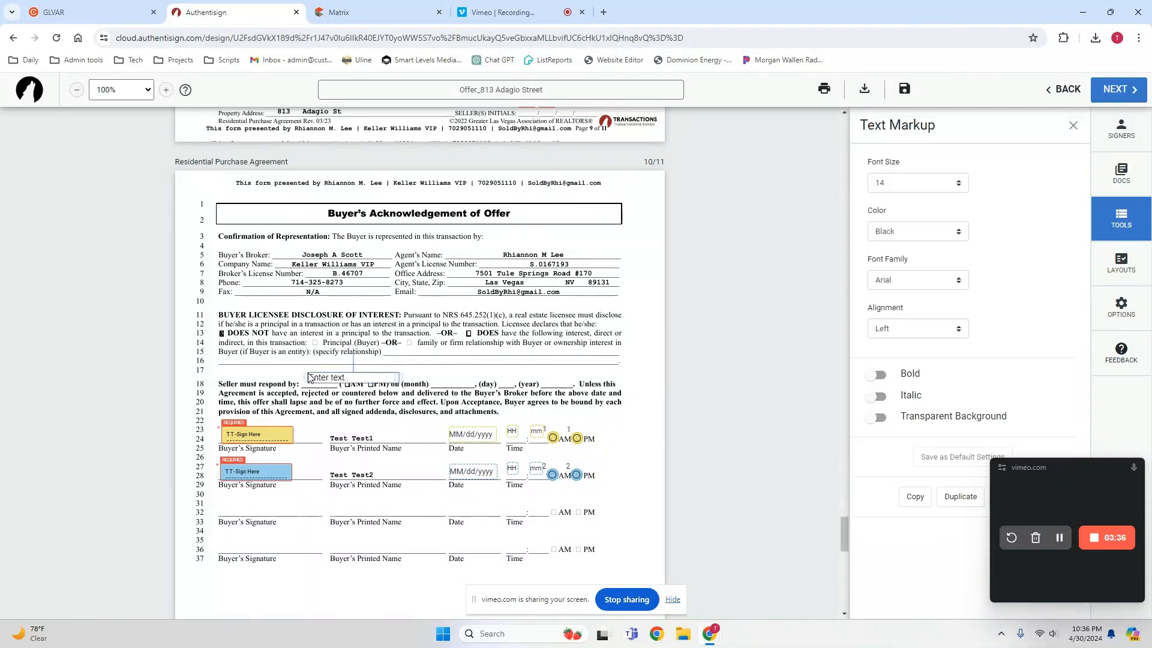
pyautogui.click(324, 377)
pyautogui.click(357, 366)
pyautogui.click(341, 378)
pyautogui.moveTo(341, 377); pyautogui.dragTo(357, 383)
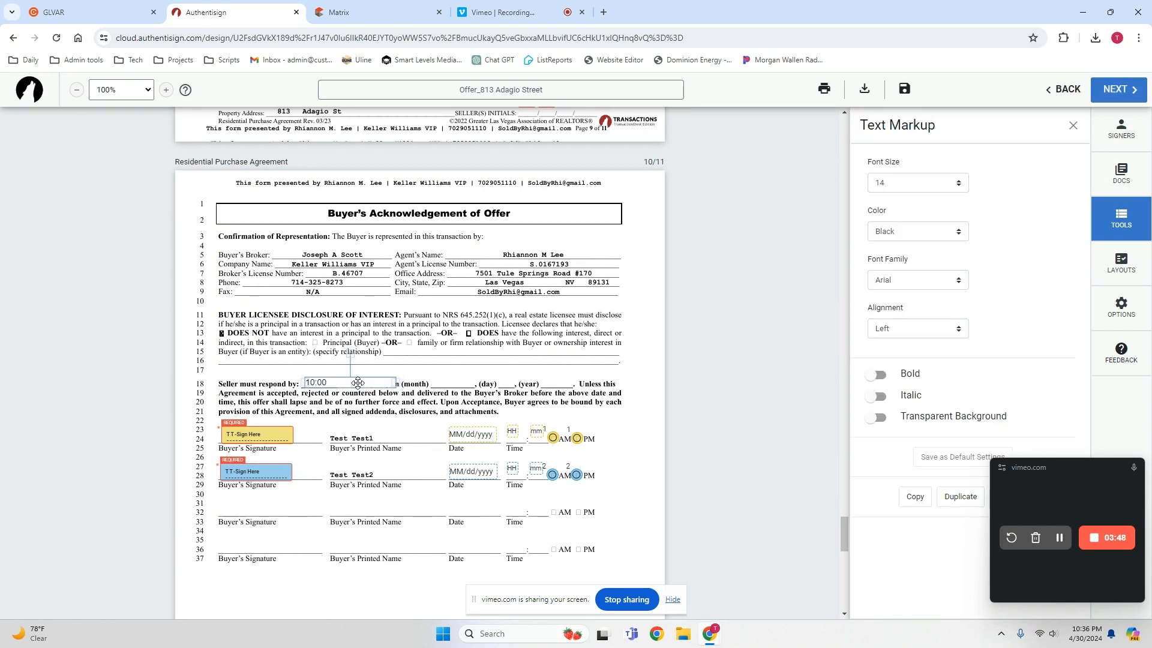
pyautogui.click(882, 420)
pyautogui.click(455, 373)
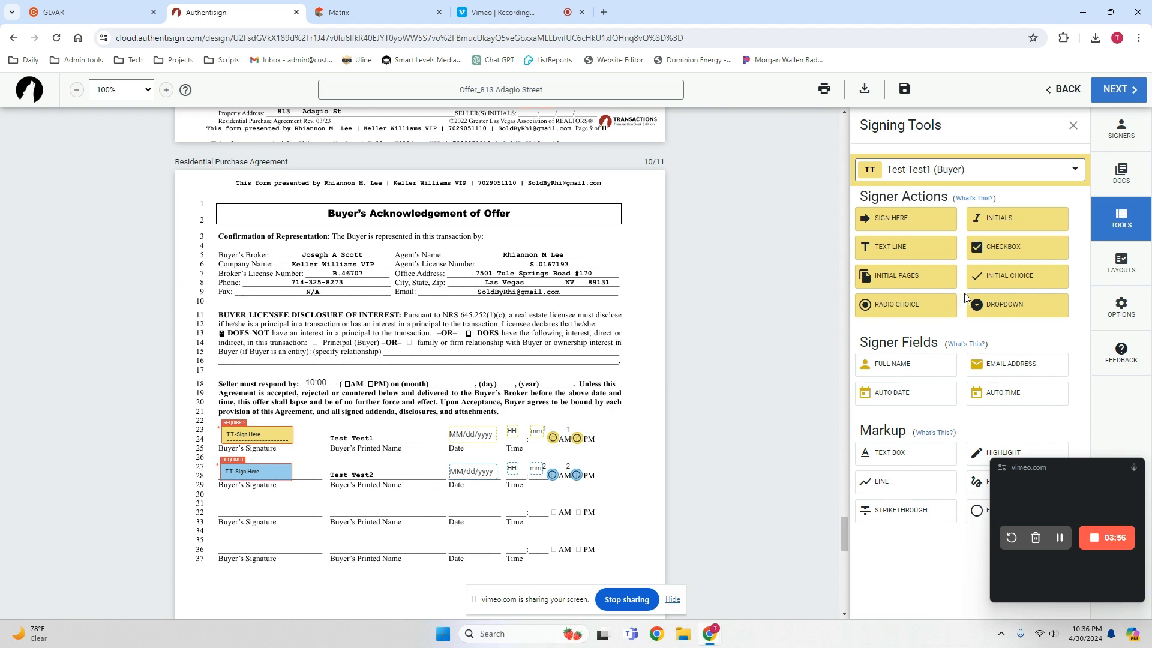
# Step: Add a text box reading May on the month blank of the seller response deadline, with a transparent background
pyautogui.click(886, 459)
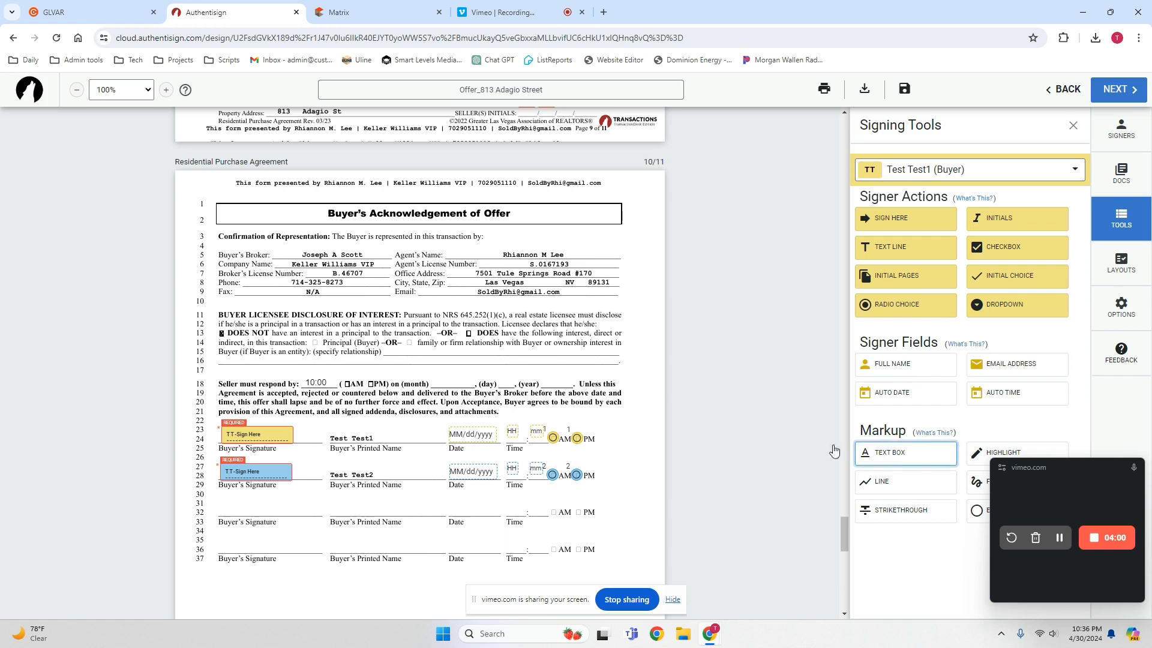
pyautogui.click(434, 384)
pyautogui.moveTo(452, 386); pyautogui.dragTo(453, 382)
pyautogui.click(453, 382)
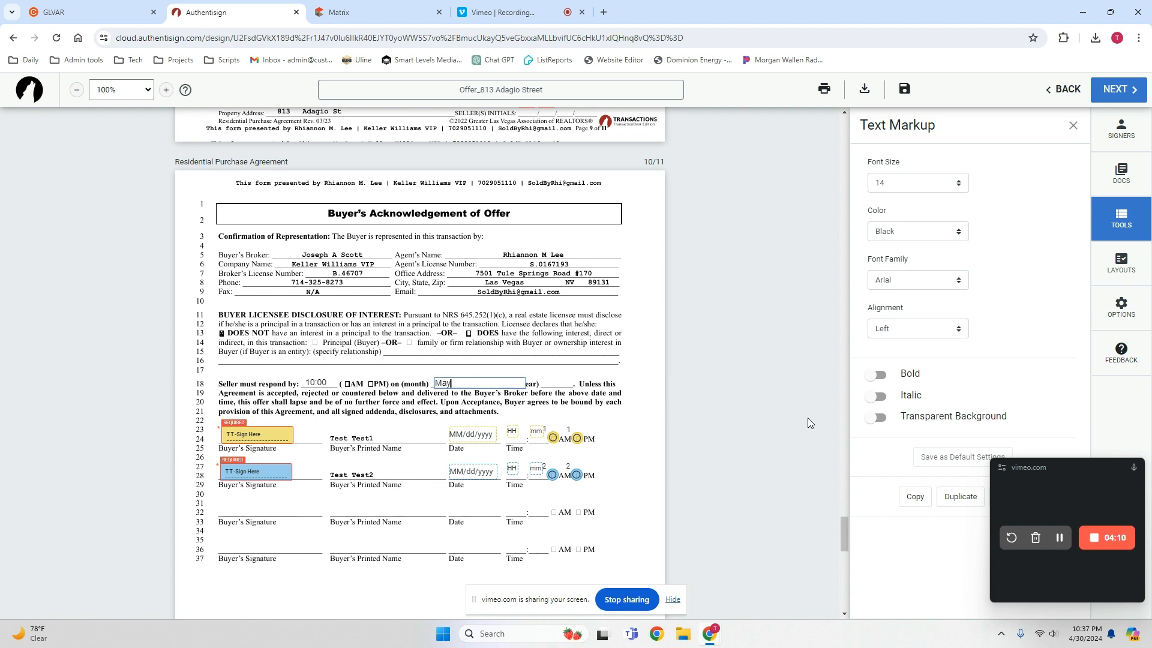
pyautogui.click(877, 417)
pyautogui.click(577, 379)
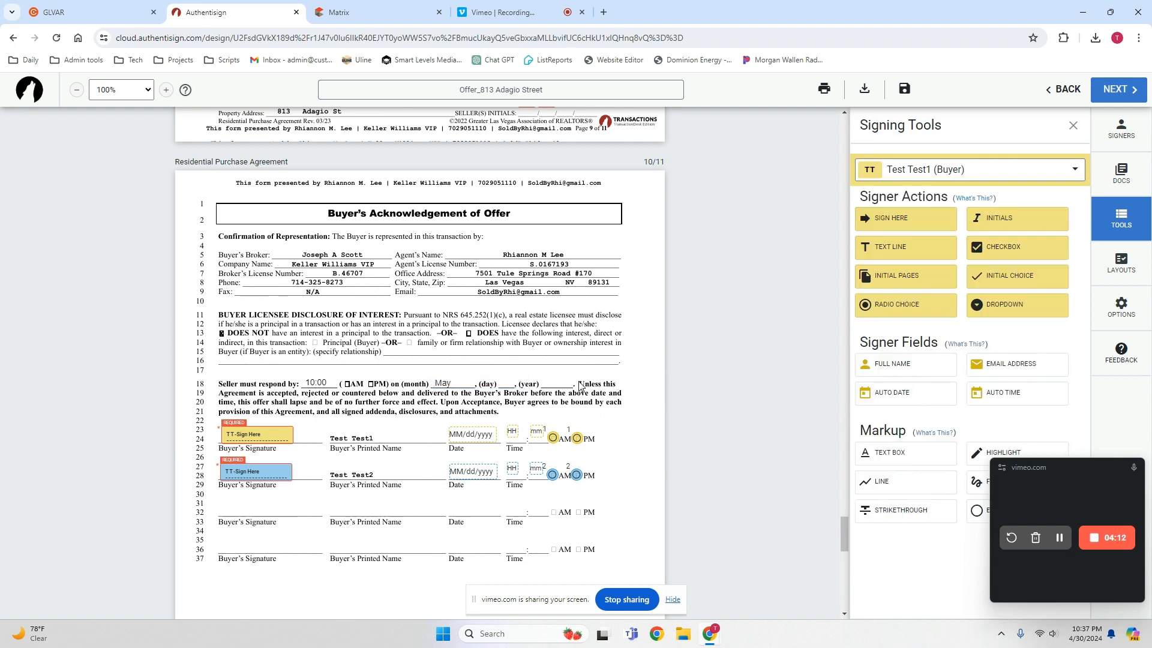
# Step: Add a text box reading 1 on the day blank of the seller response deadline, with a transparent background
pyautogui.moveTo(888, 453); pyautogui.dragTo(513, 389)
pyautogui.click(513, 388)
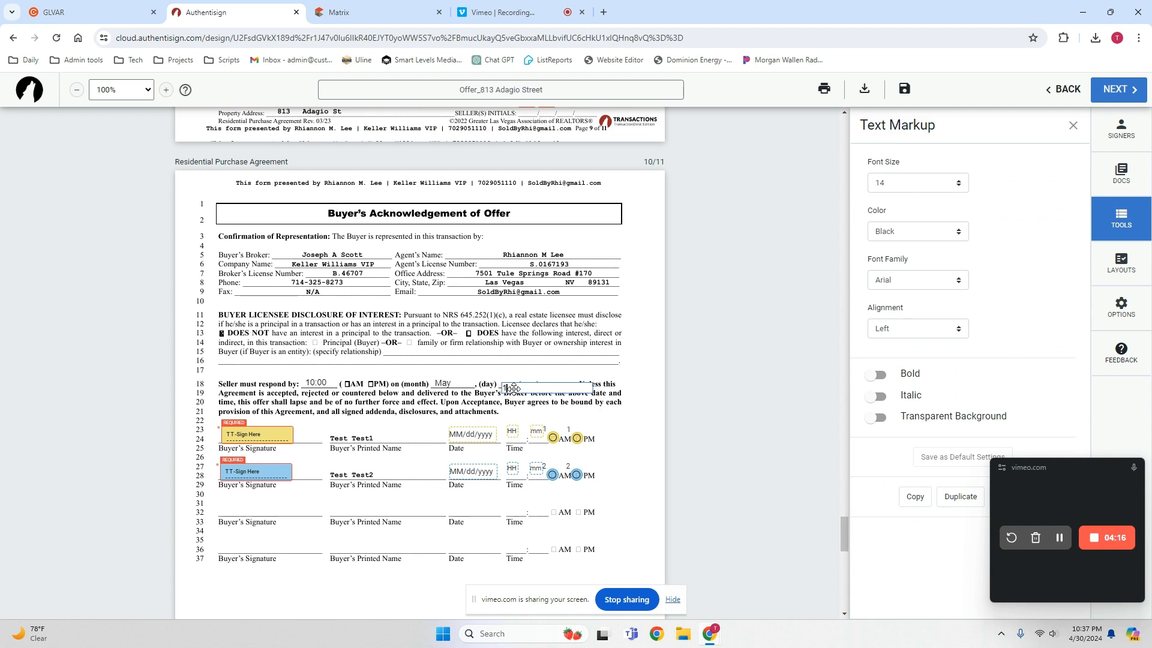
pyautogui.click(547, 370)
pyautogui.click(538, 392)
pyautogui.click(877, 417)
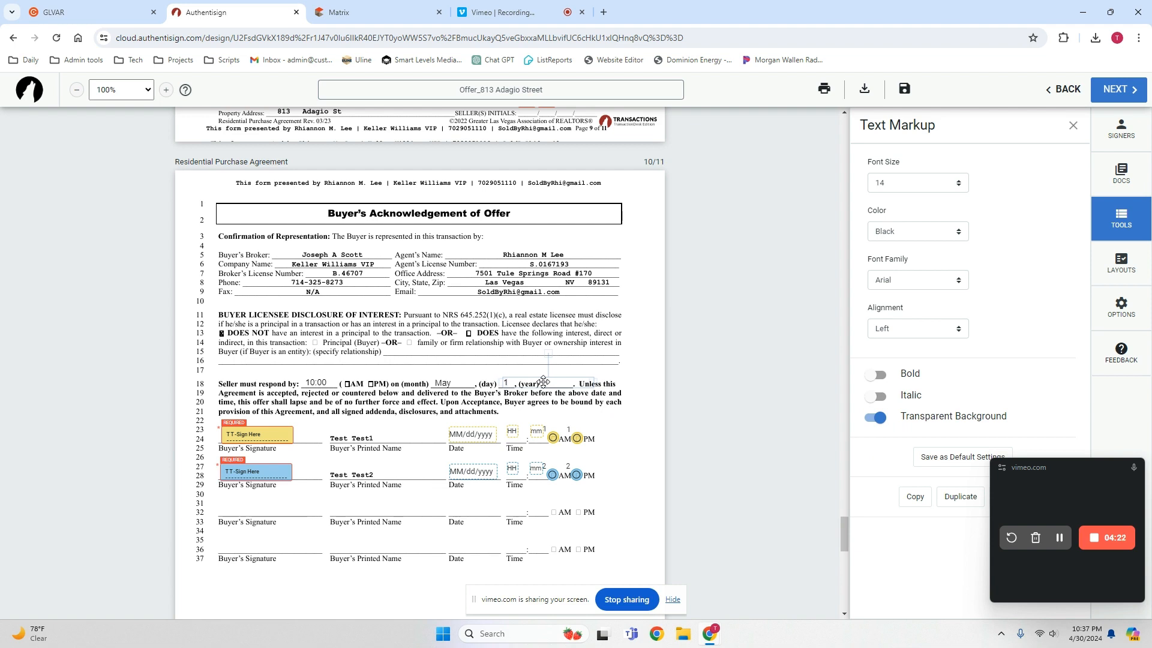
pyautogui.rightClick(543, 384)
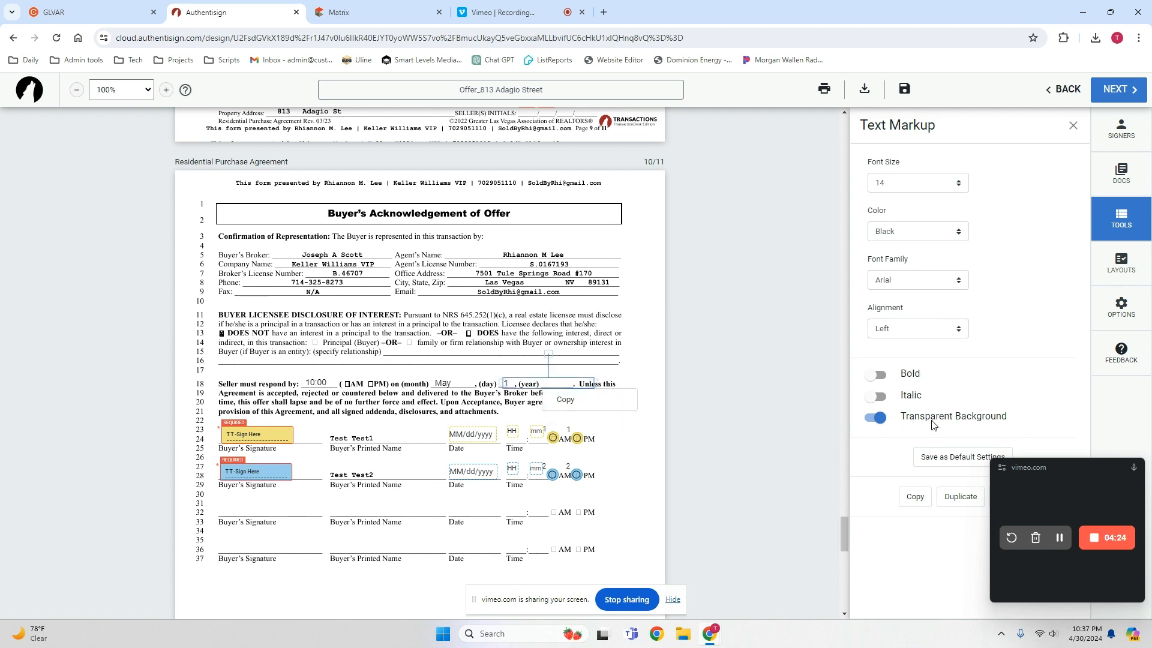
pyautogui.click(627, 354)
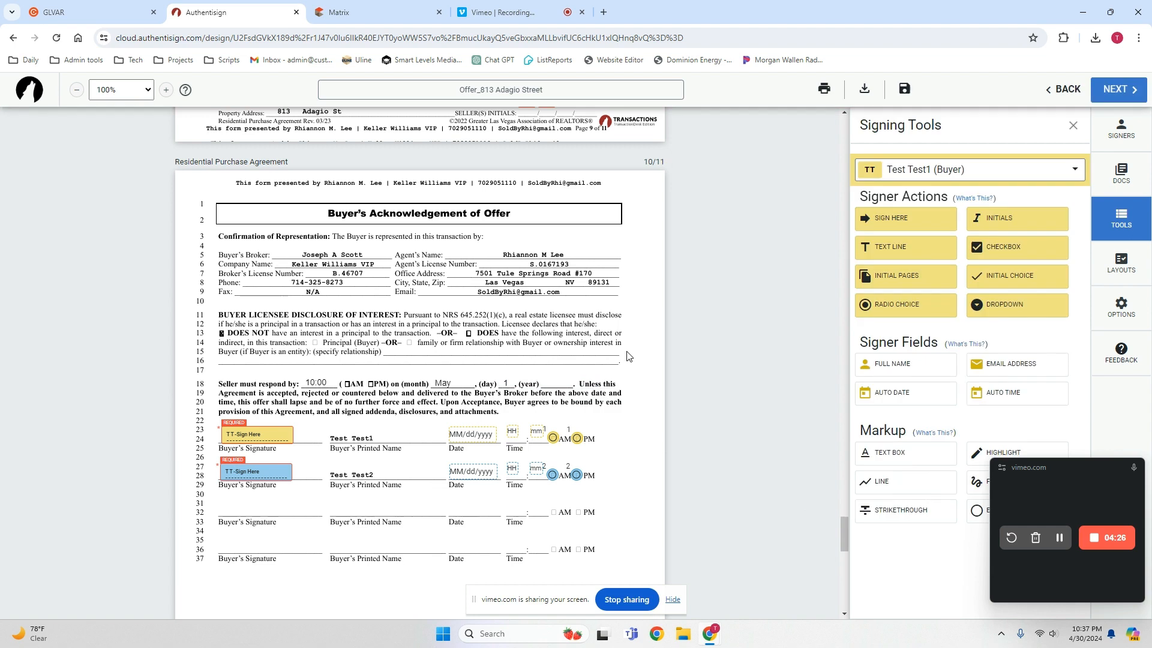
# Step: Add a text box reading 2024 on the year blank of the seller response deadline, with a transparent background
pyautogui.click(896, 454)
pyautogui.click(548, 384)
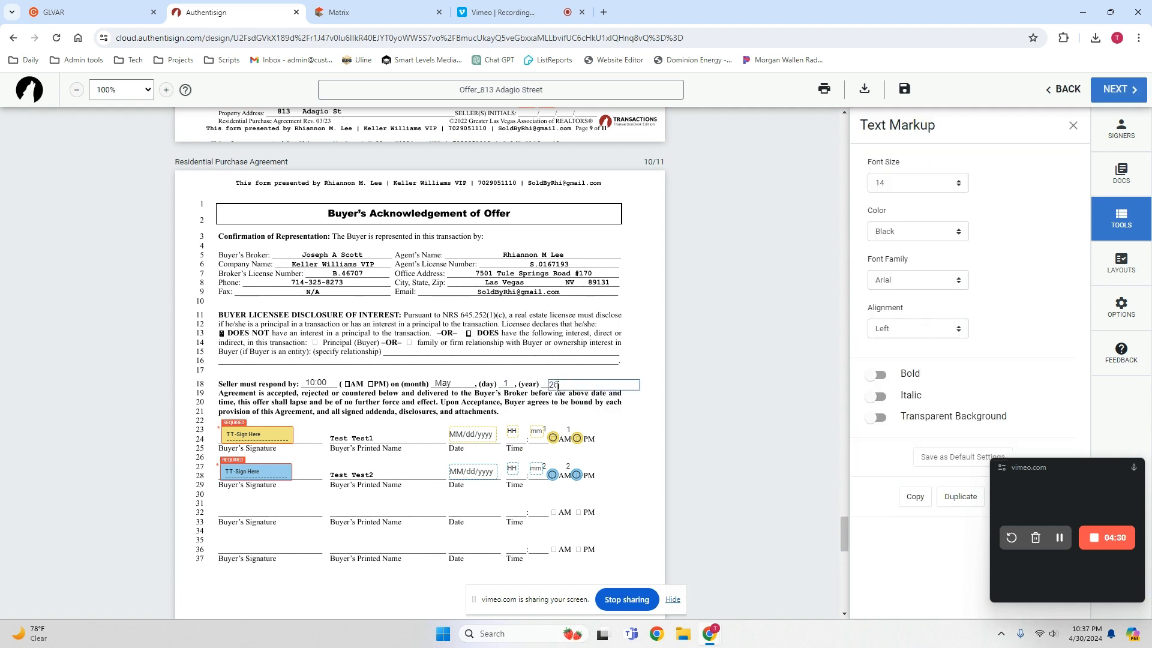
pyautogui.click(573, 364)
pyautogui.moveTo(569, 384); pyautogui.dragTo(565, 382)
pyautogui.rightClick(568, 385)
pyautogui.click(592, 397)
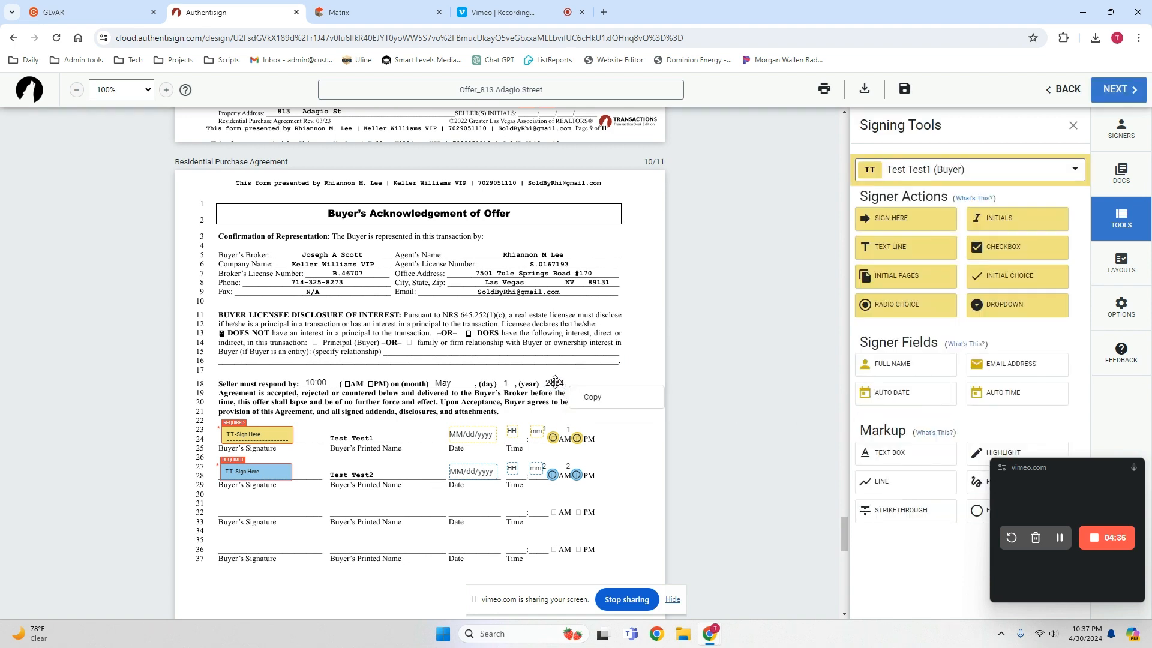
pyautogui.click(556, 380)
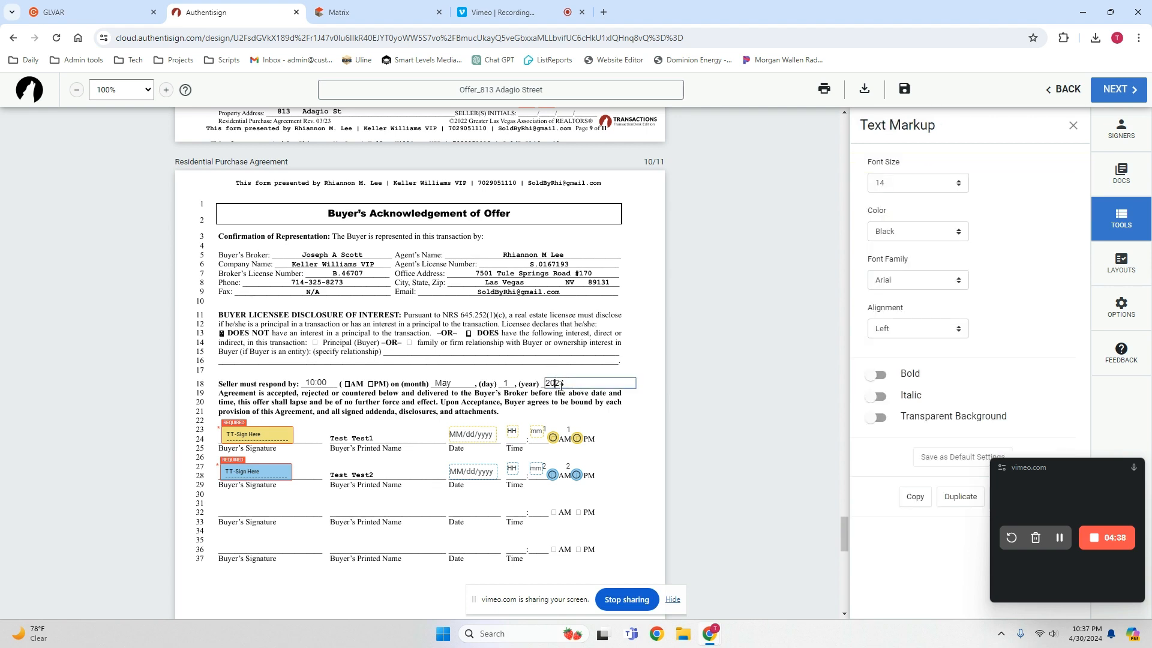
pyautogui.click(877, 417)
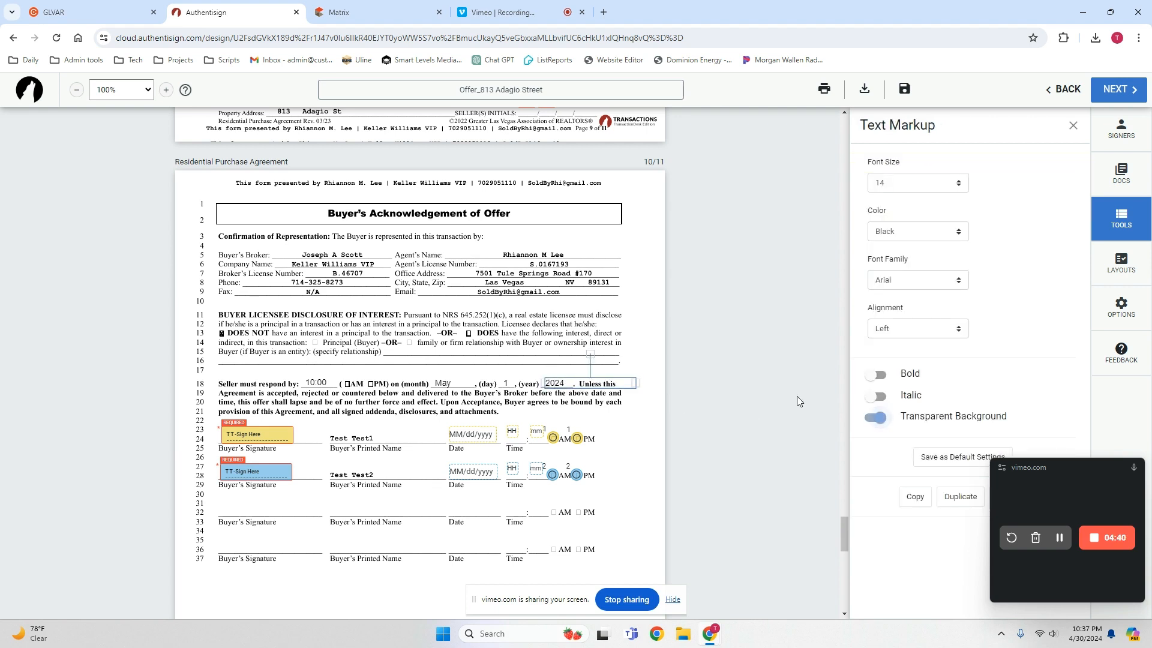
pyautogui.click(610, 364)
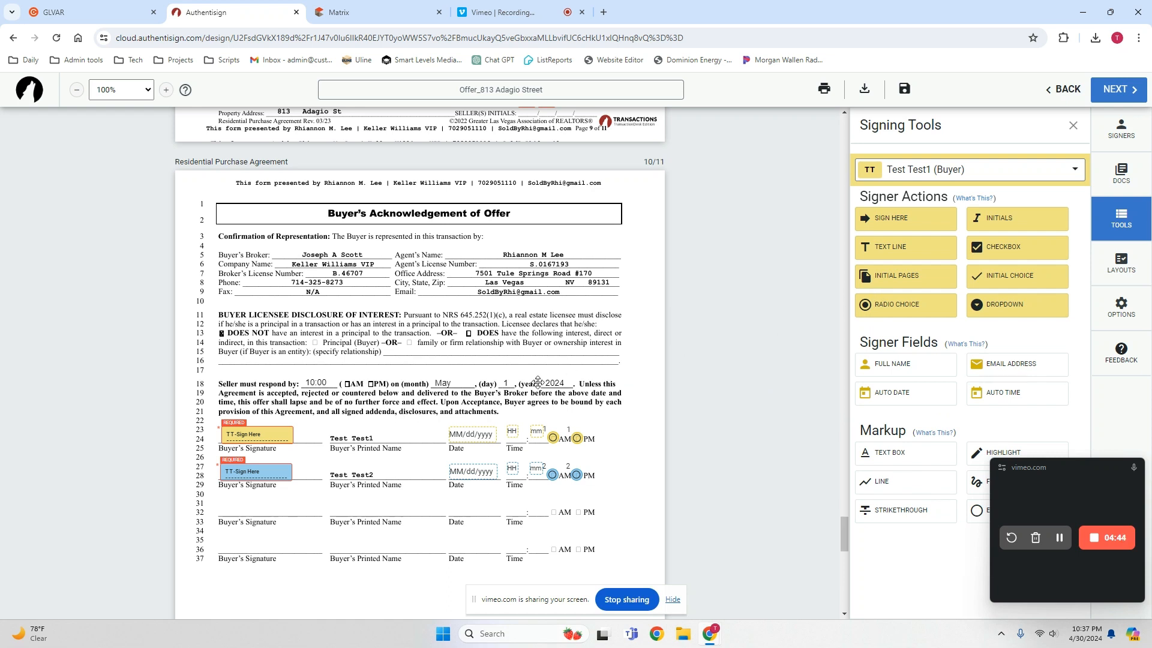
# Step: Mark the AM checkbox of the seller response deadline with an X text box, aligned over the box with a transparent background
pyautogui.click(894, 454)
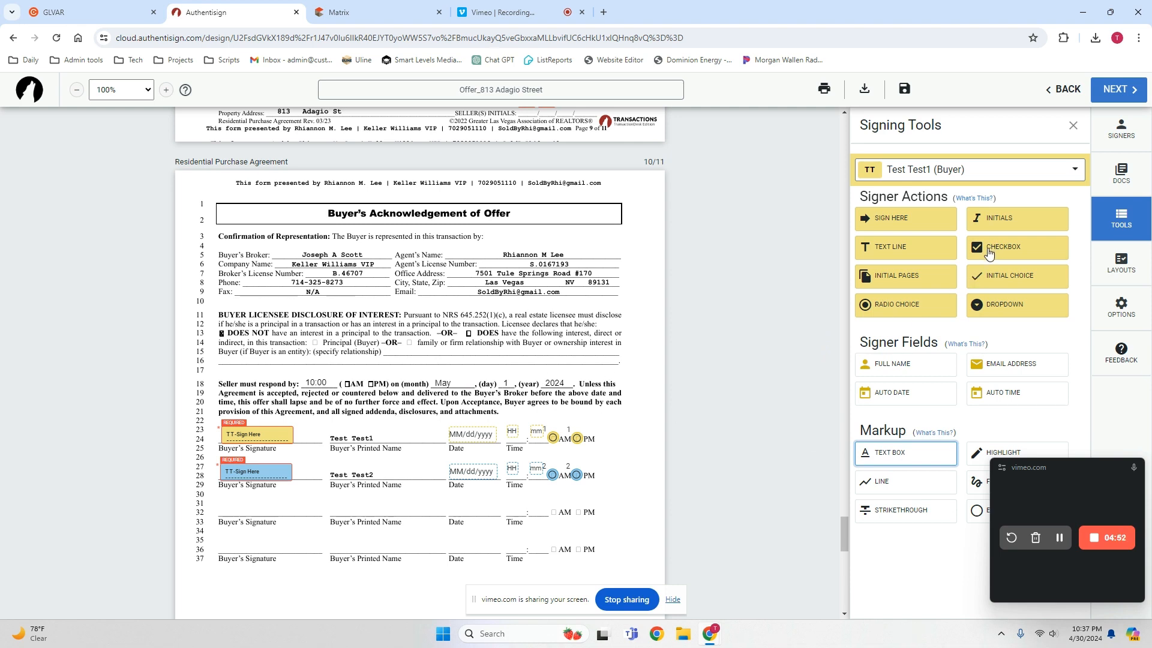
pyautogui.click(386, 375)
pyautogui.click(391, 375)
pyautogui.write('X')
pyautogui.click(425, 363)
pyautogui.moveTo(389, 375); pyautogui.dragTo(354, 383)
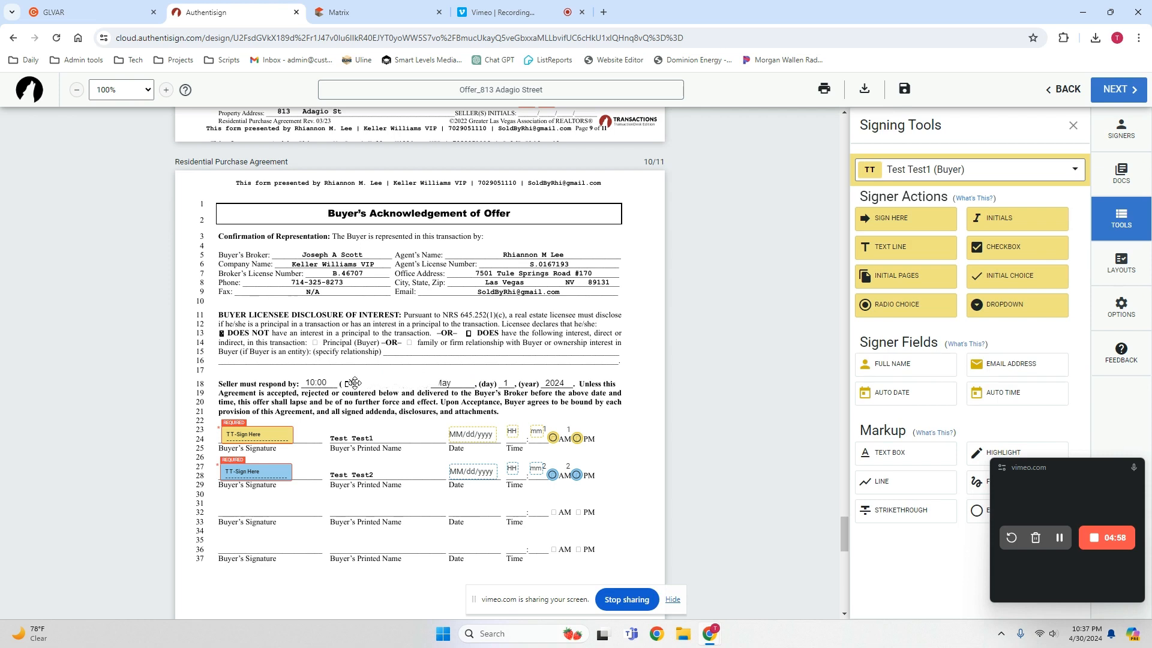
pyautogui.click(405, 387)
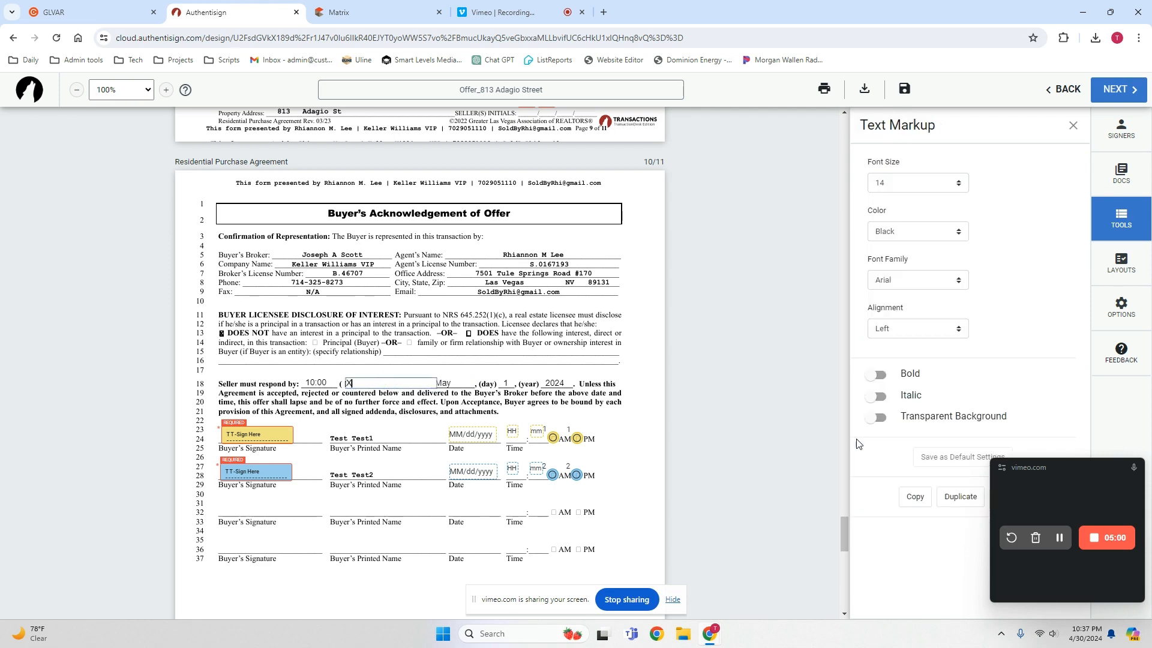
pyautogui.click(877, 417)
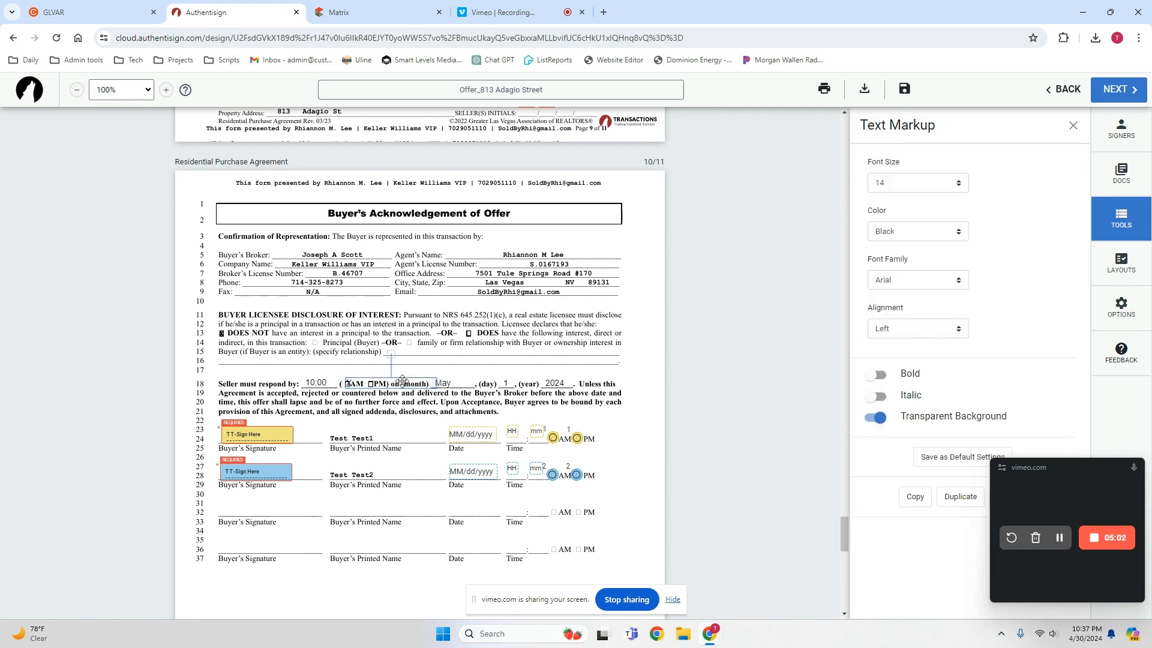
pyautogui.moveTo(402, 380); pyautogui.dragTo(400, 382)
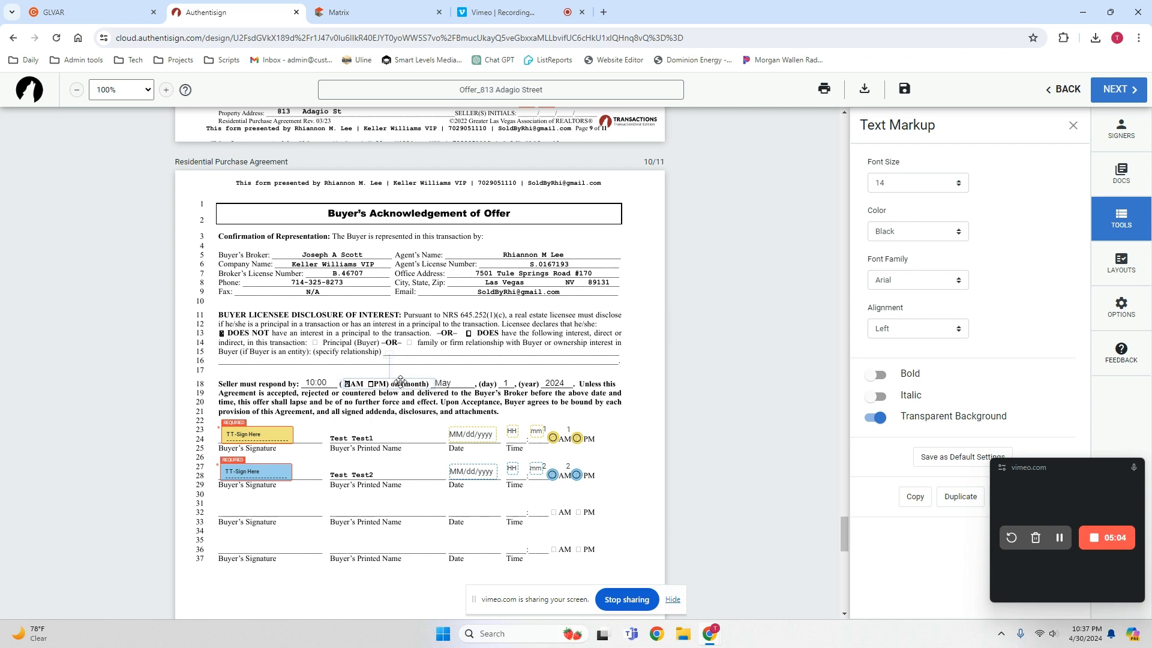
pyautogui.click(445, 367)
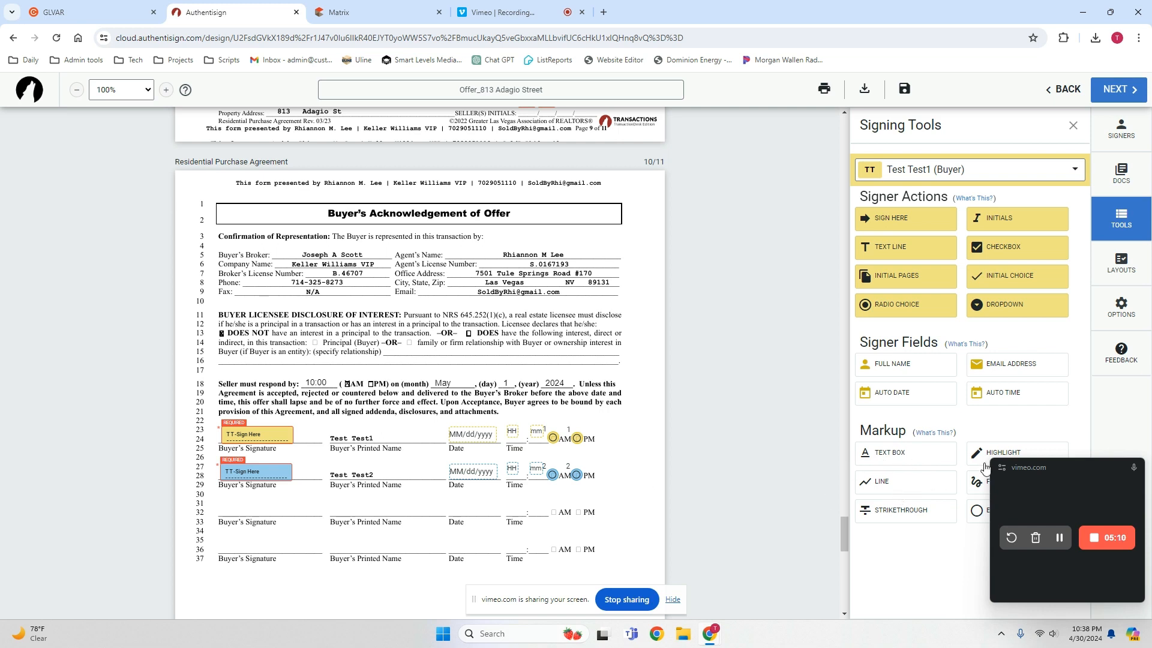
# Step: Try an ellipse markup just above the "Seller must respond by" line on page 10 and delete it
pyautogui.click(979, 512)
pyautogui.moveTo(272, 360); pyautogui.dragTo(347, 374)
pyautogui.click(325, 364)
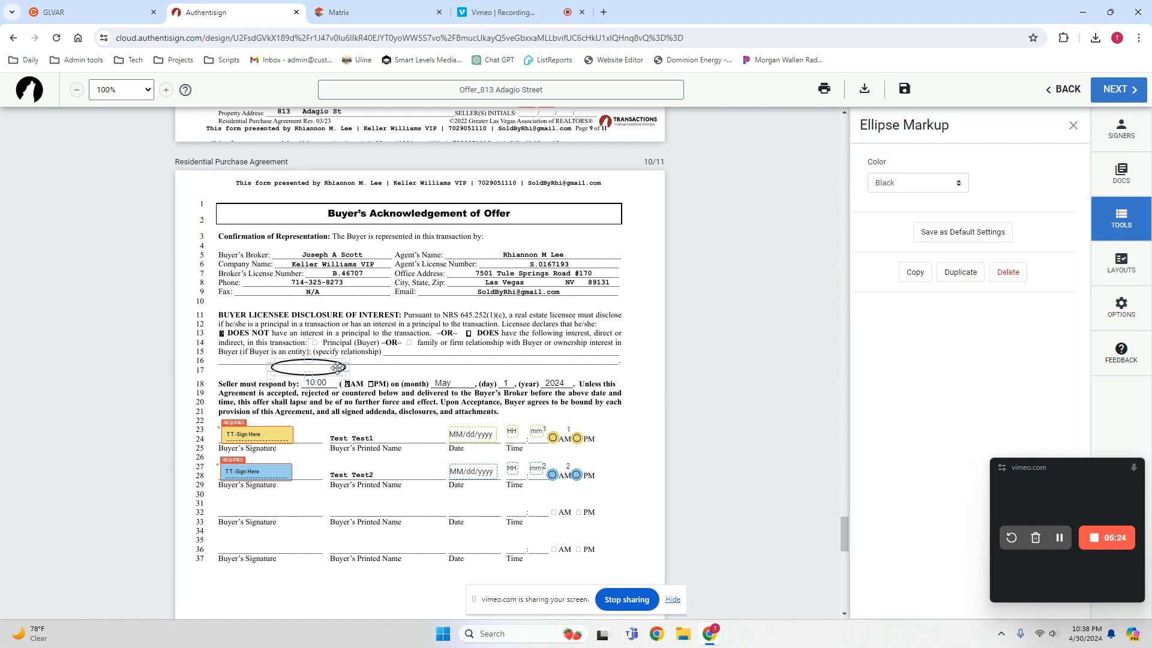
pyautogui.press('Delete')
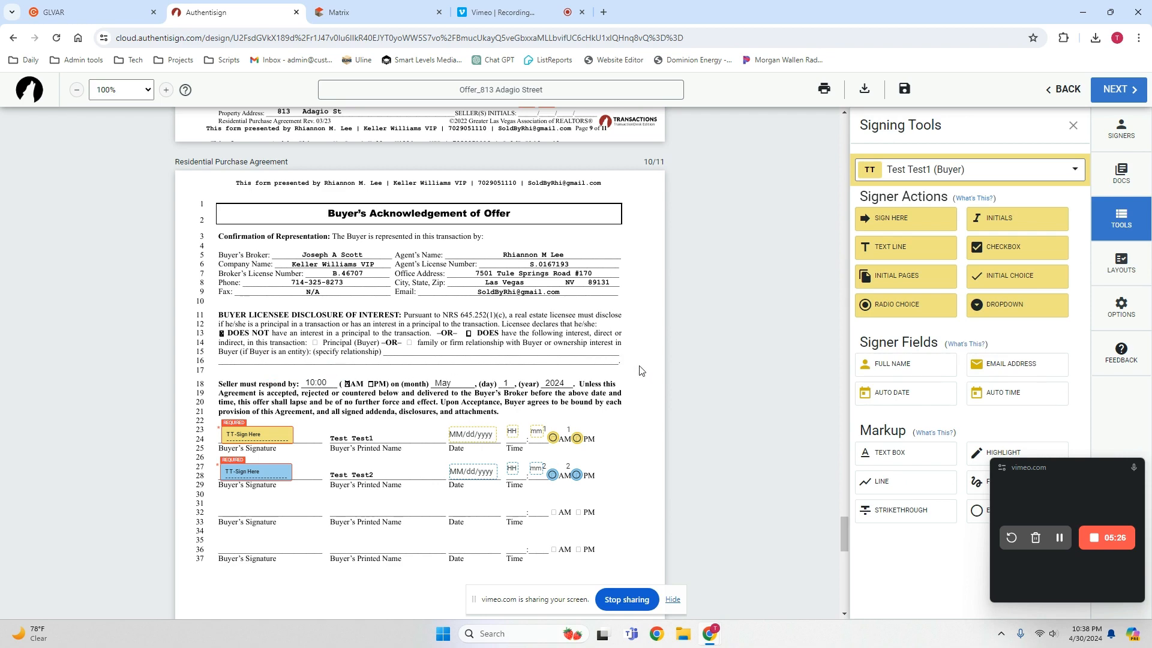
# Step: Look over the agreement's remaining pages and open the list of documents and forms included in the signing
pyautogui.scroll(-4, 640, 371)
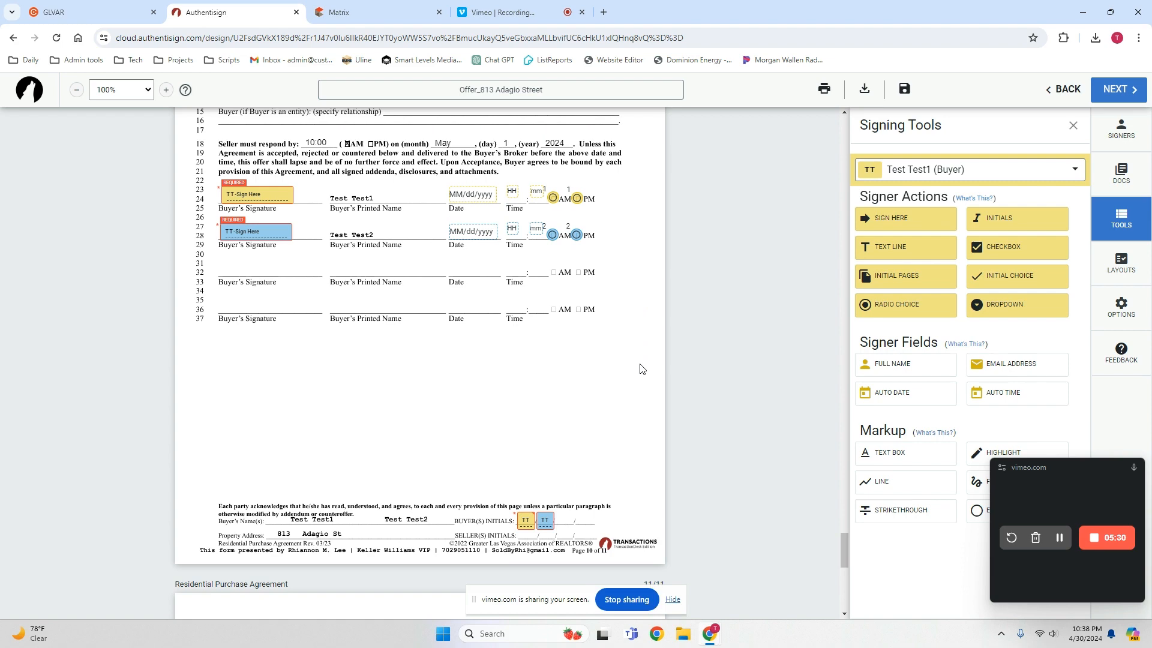
pyautogui.scroll(-5, 636, 368)
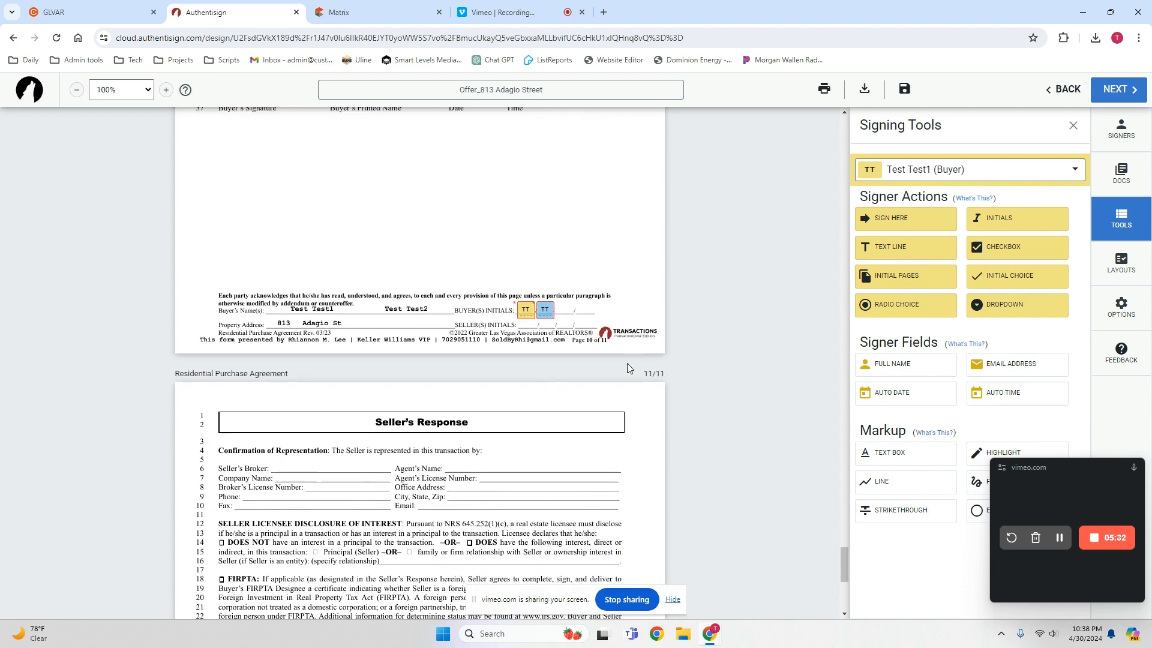
pyautogui.moveTo(1089, 470); pyautogui.dragTo(1068, 542)
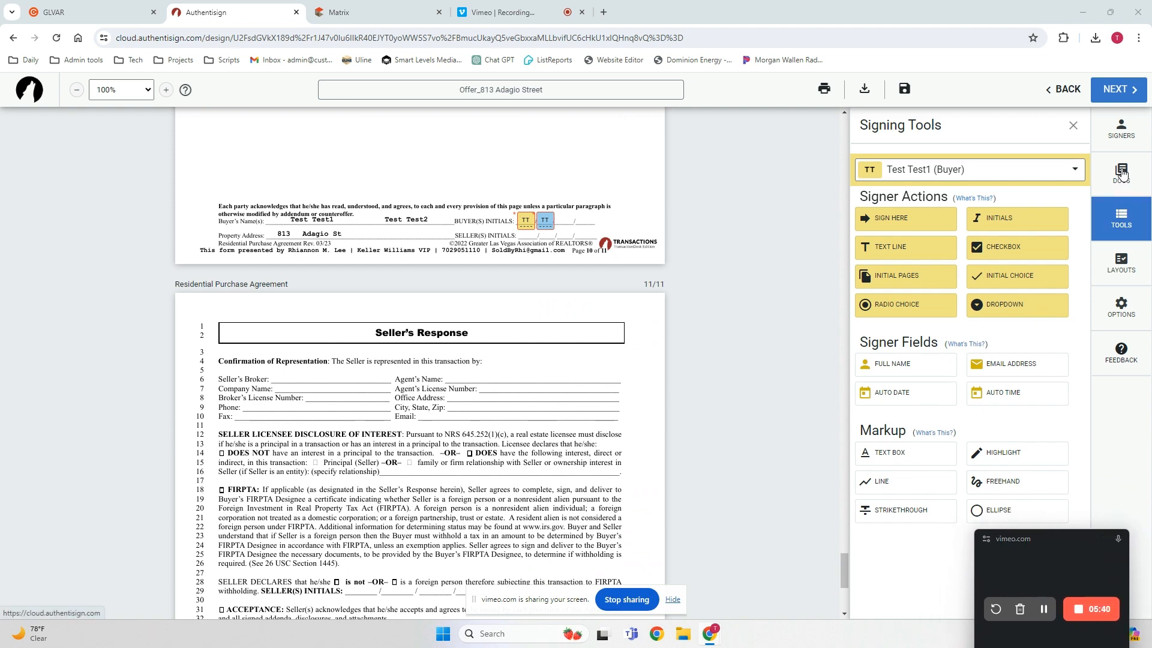
pyautogui.scroll(20, 768, 226)
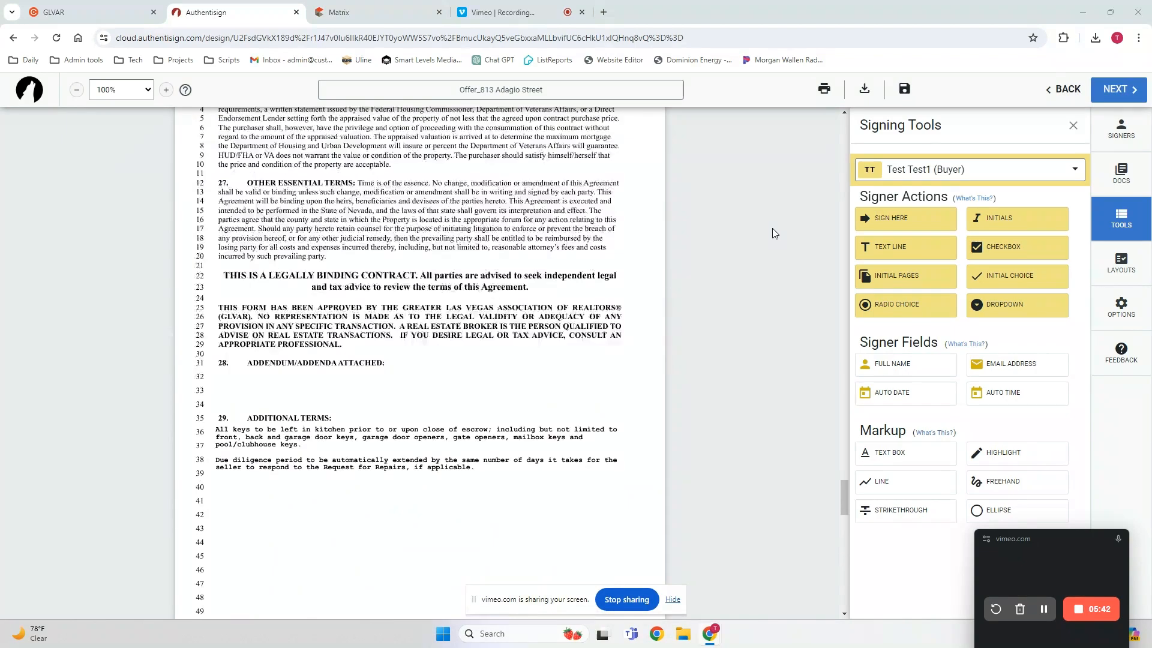
pyautogui.scroll(-8, 779, 234)
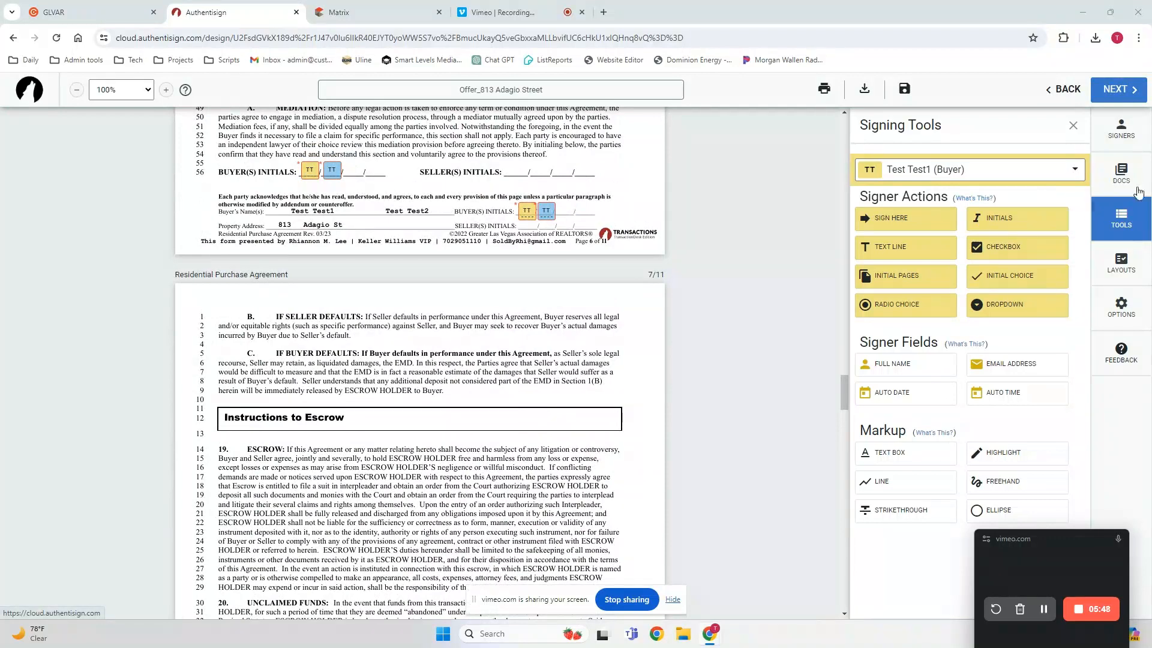
pyautogui.click(1121, 174)
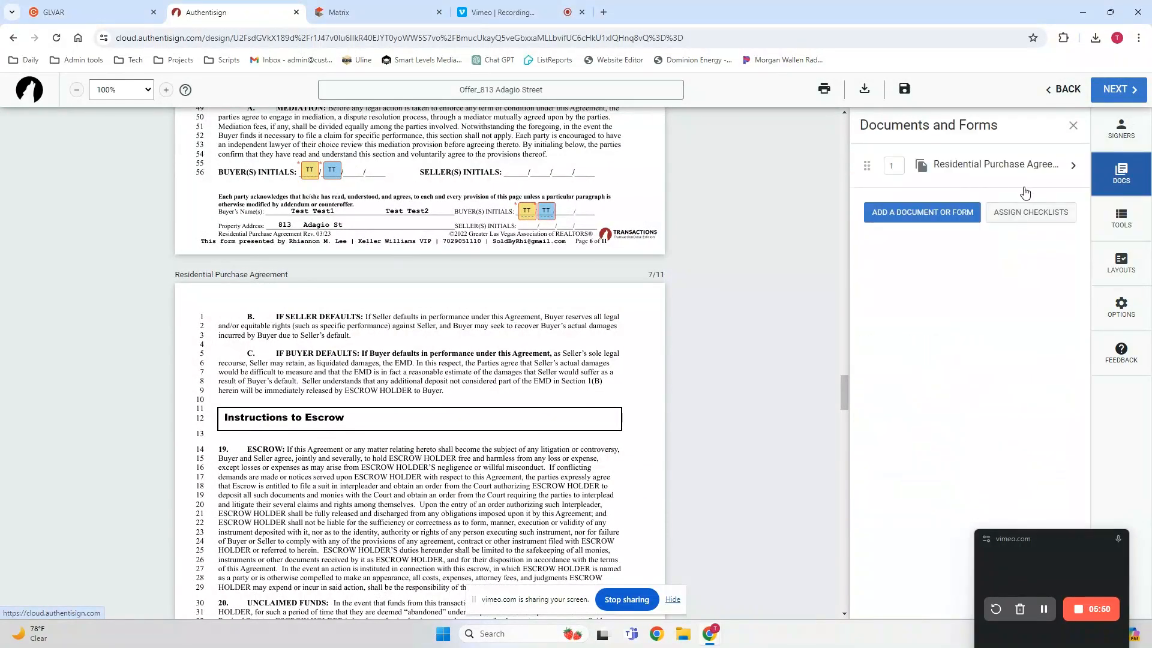
# Step: Add the Duties Owed By A Nevada Real Estate Licensee form to the signing and order it before the Residential Purchase Agreement
pyautogui.click(905, 214)
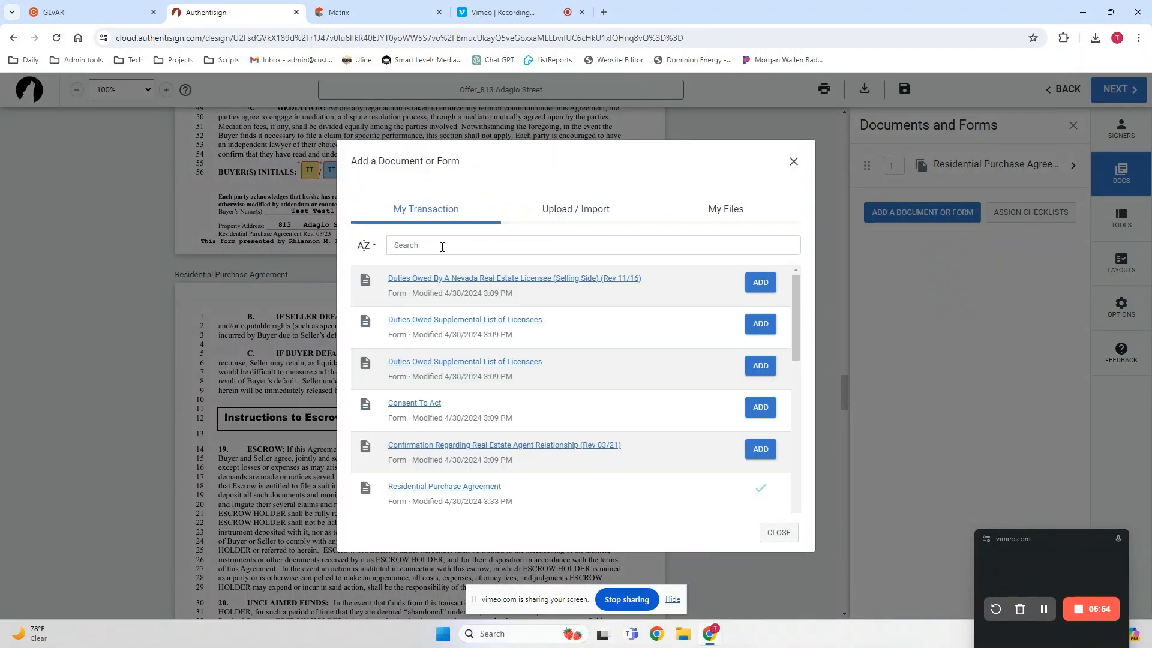
pyautogui.click(761, 283)
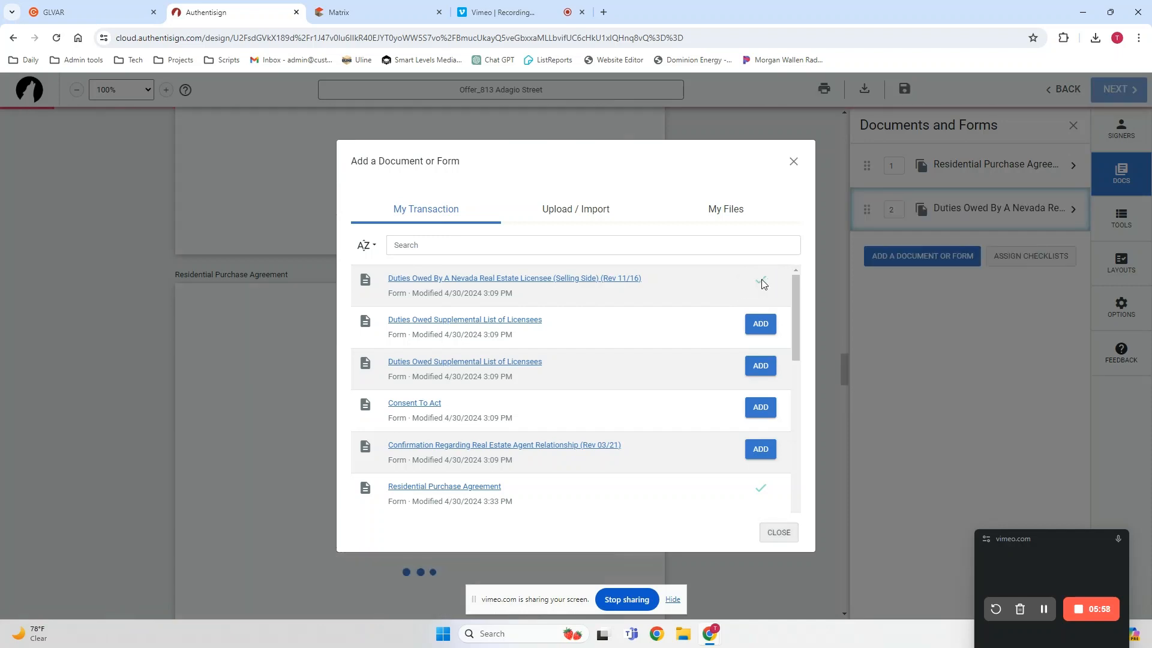
pyautogui.click(778, 533)
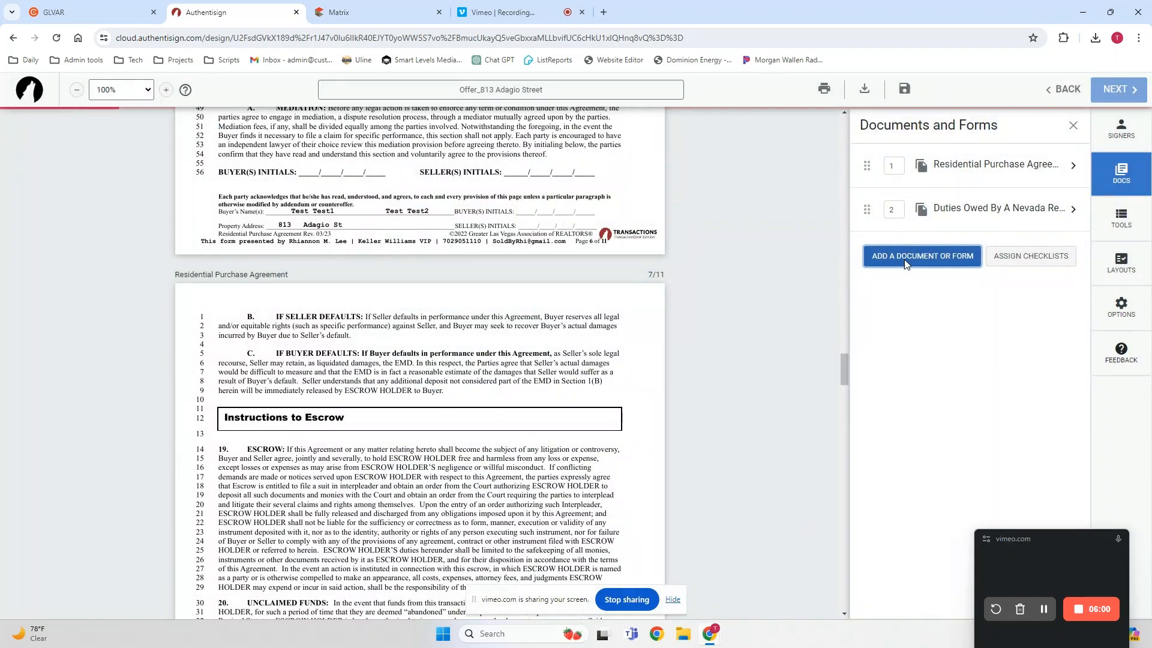
pyautogui.moveTo(848, 368); pyautogui.dragTo(842, 125)
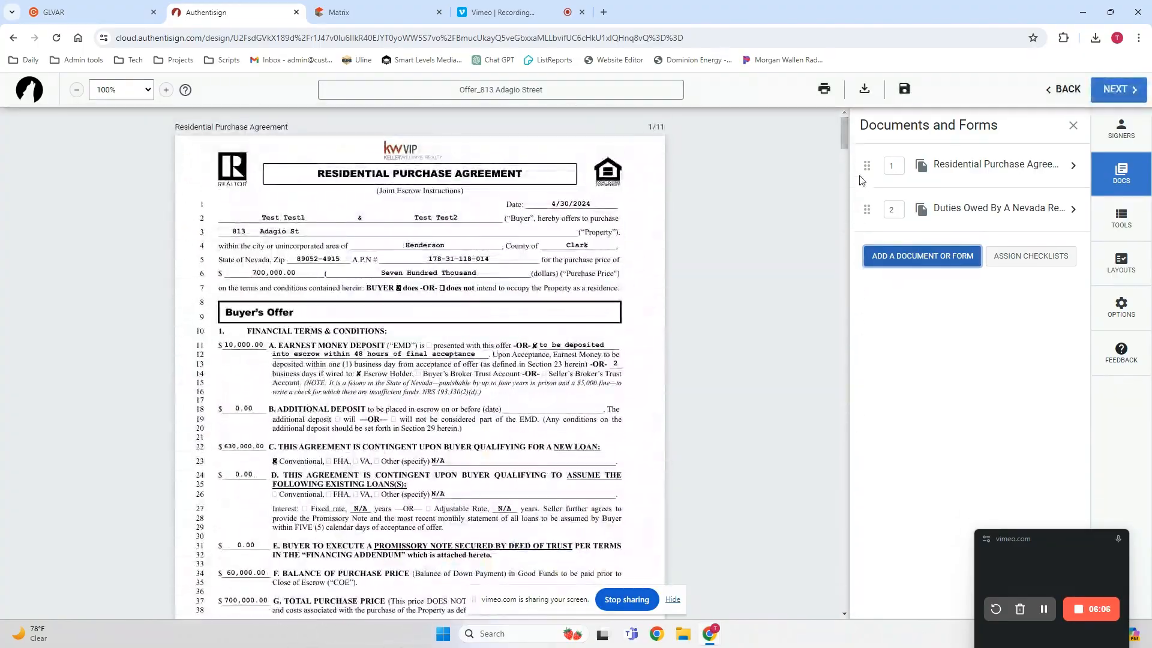
pyautogui.moveTo(867, 209); pyautogui.dragTo(871, 159)
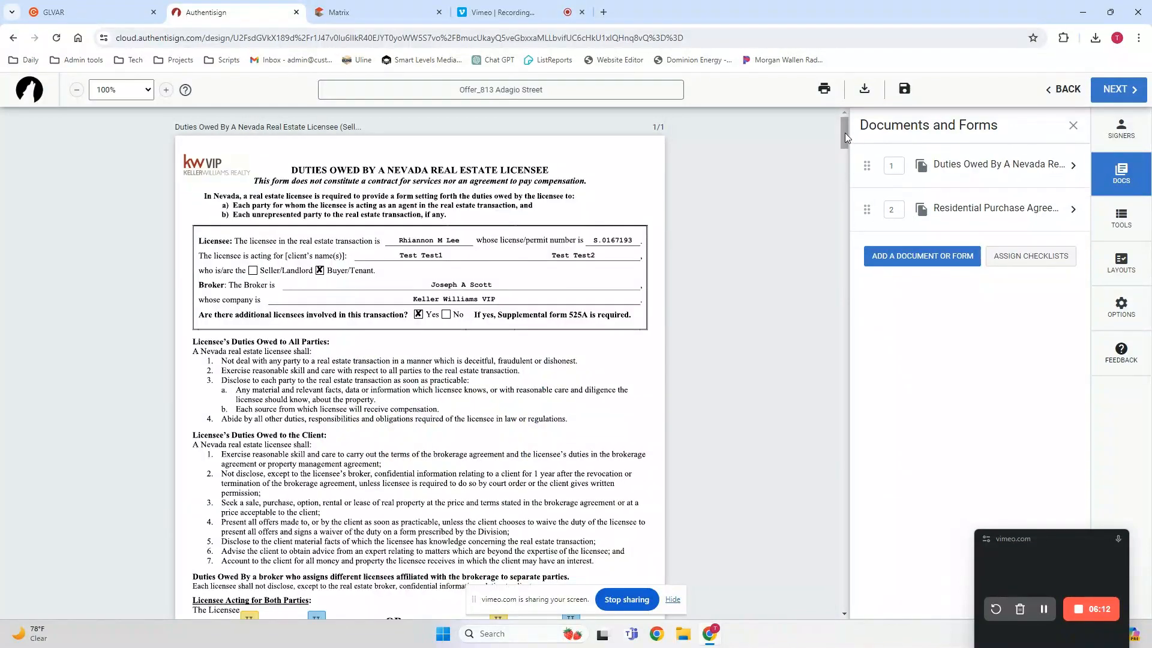
# Step: Delete both buyers' initial blocks from the MAY NOT option under Licensee Acting for Both Parties on the Duties Owed form
pyautogui.moveTo(842, 138); pyautogui.dragTo(840, 154)
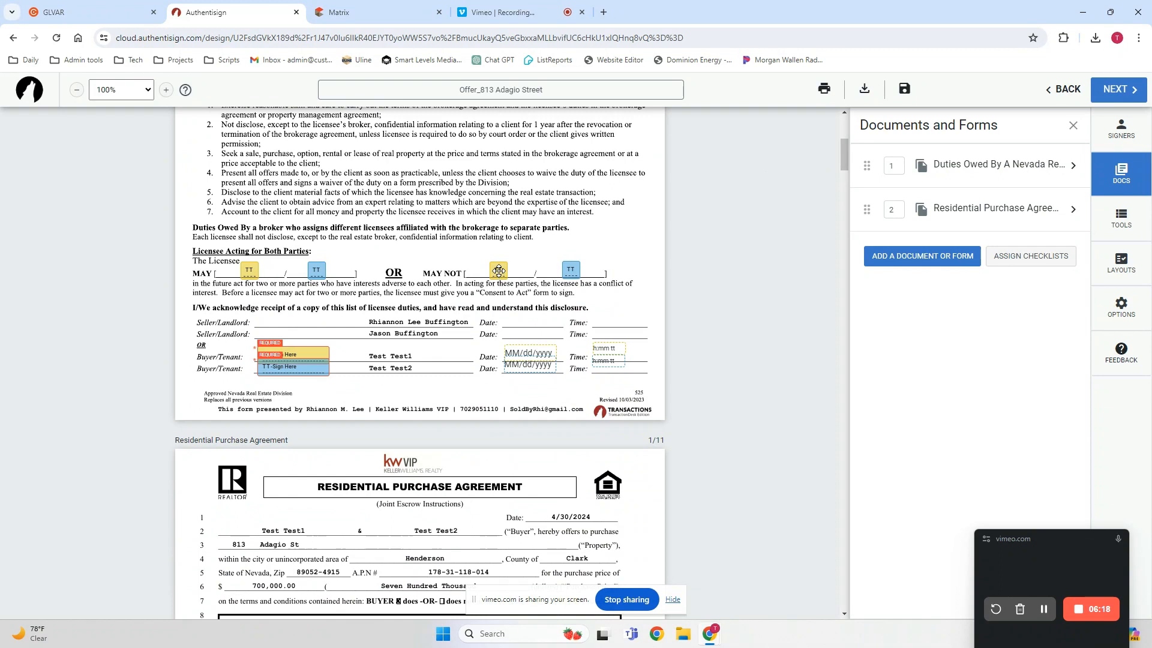
pyautogui.click(498, 268)
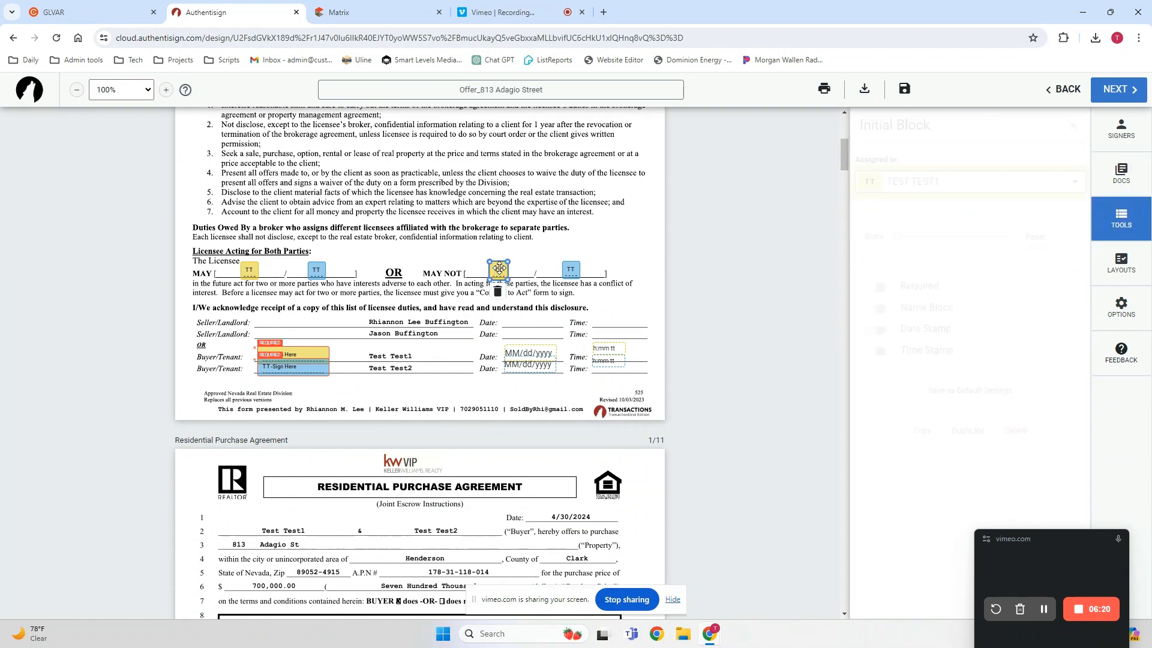
pyautogui.click(498, 292)
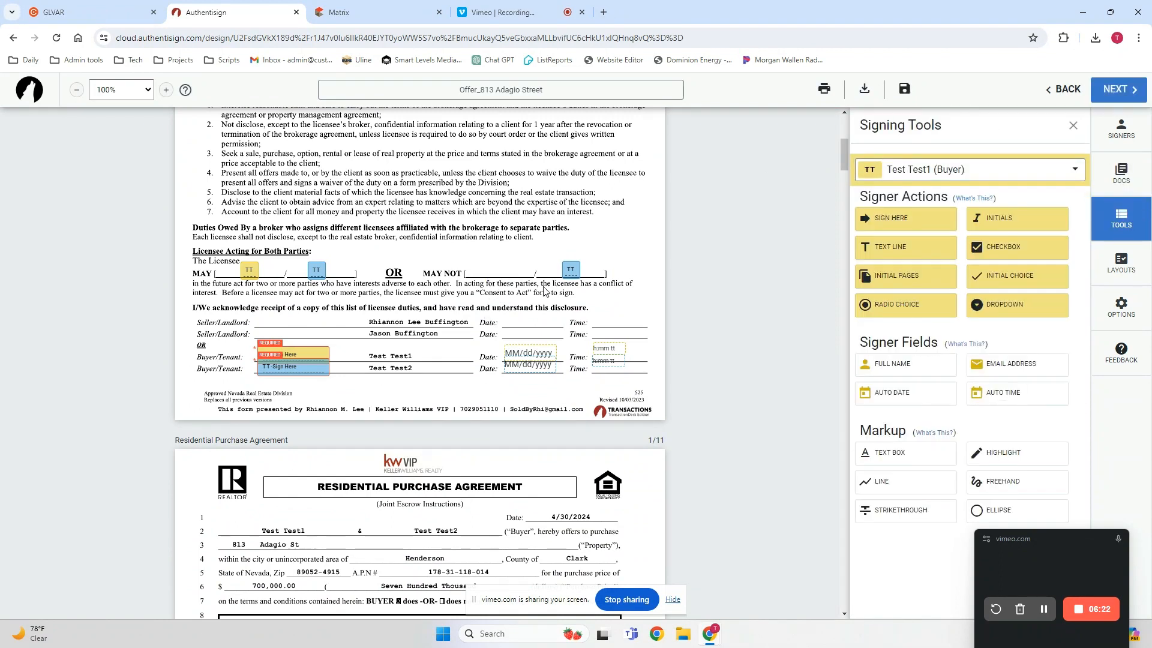
pyautogui.click(571, 269)
pyautogui.click(571, 292)
# Step: Try a new initials block for the first buyer on the MAY NOT line and delete it
pyautogui.click(1011, 223)
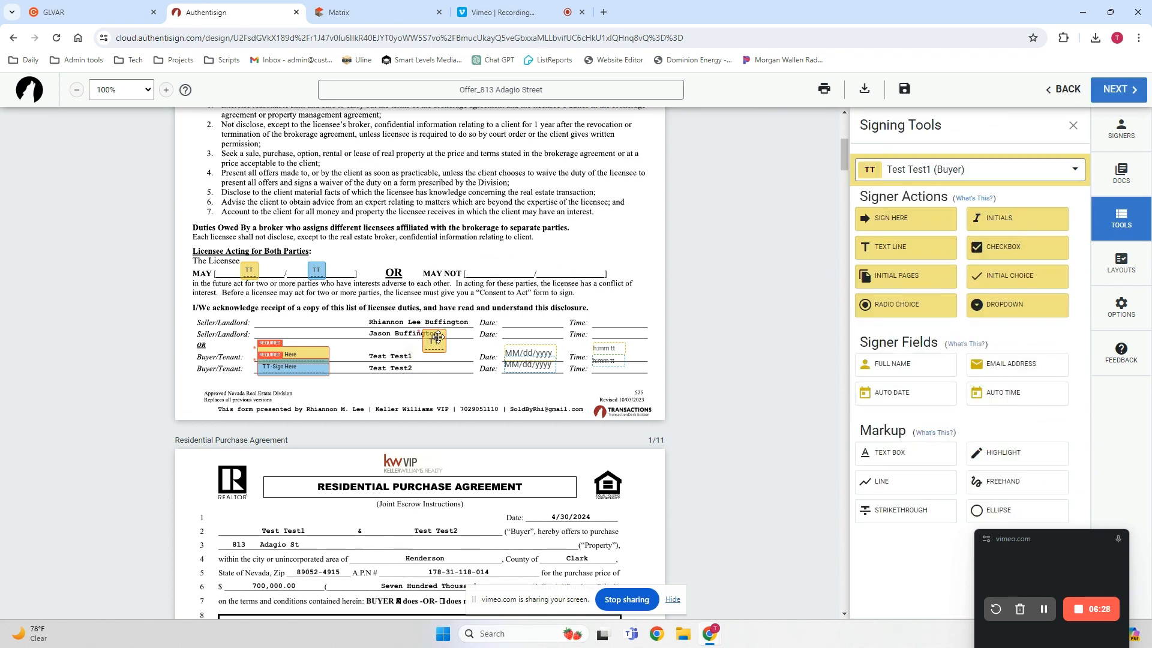
pyautogui.moveTo(421, 359); pyautogui.dragTo(493, 270)
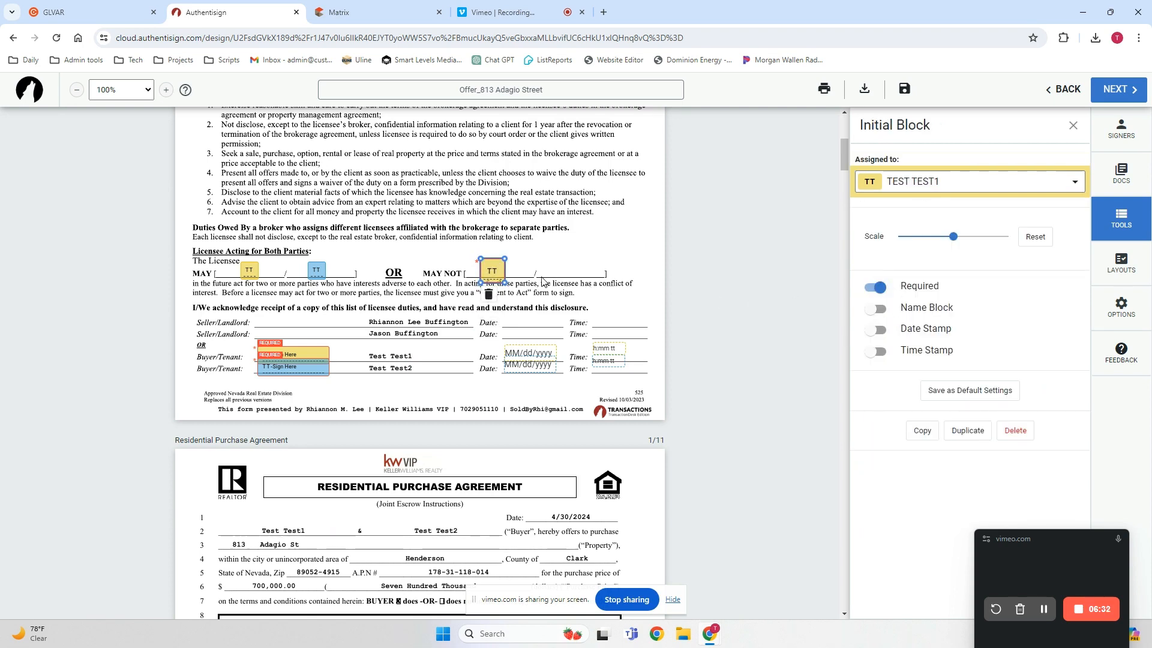
pyautogui.click(489, 295)
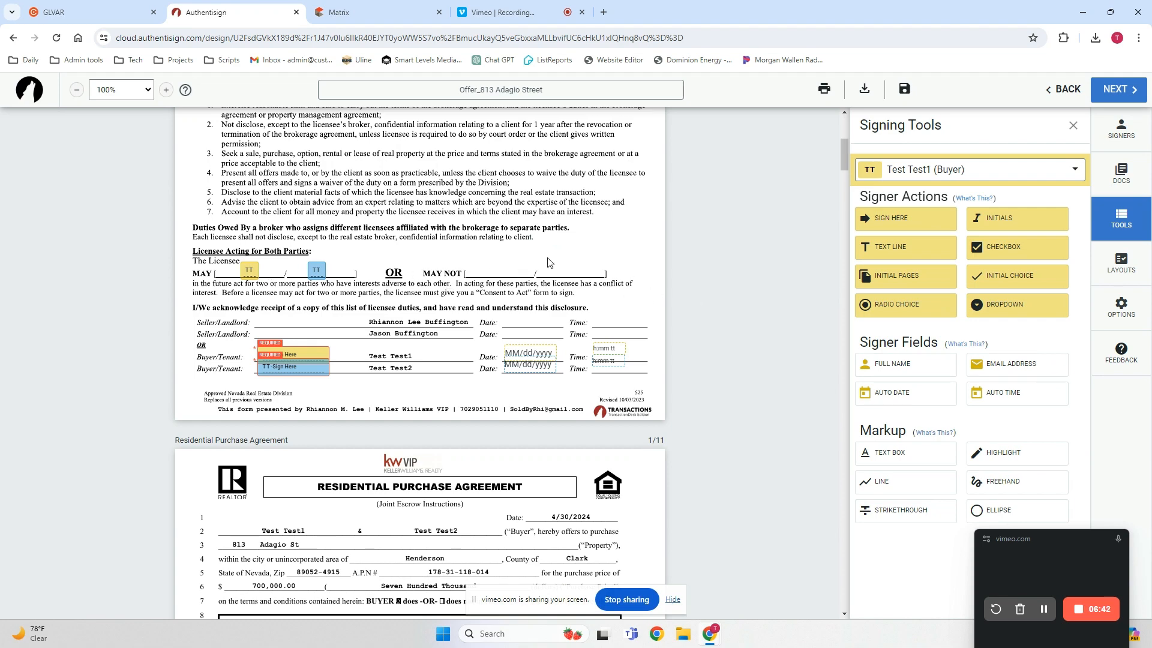
# Step: Review the Duties Owed form, the document order, the signers list and the end of the purchase agreement
pyautogui.scroll(6, 557, 252)
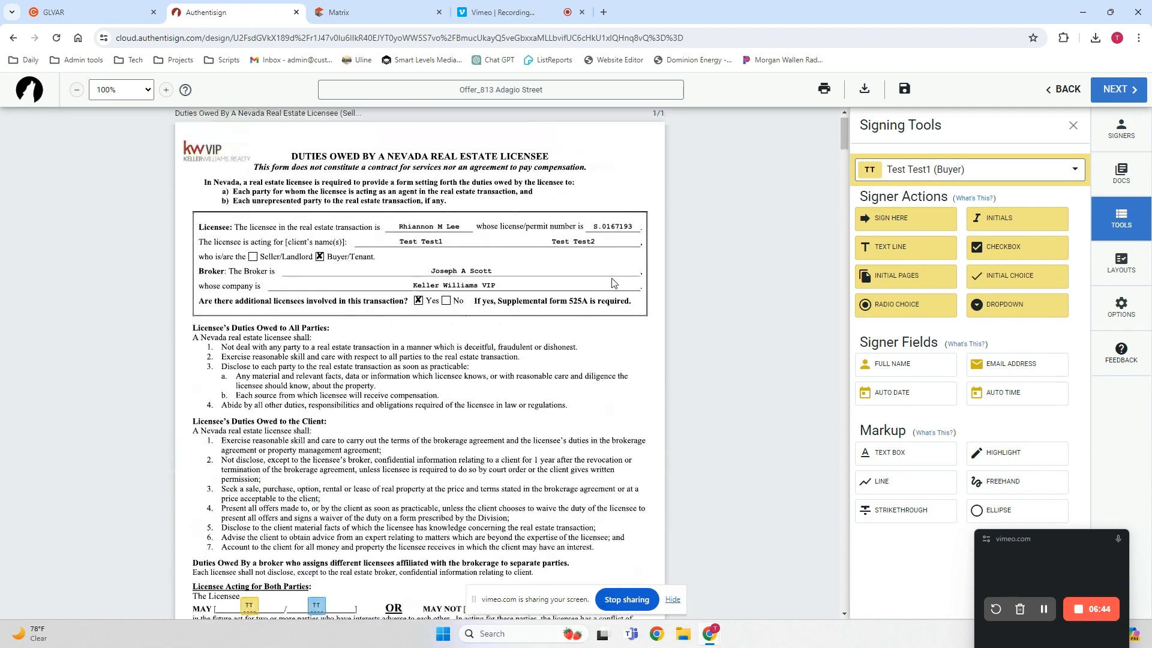
pyautogui.scroll(-5, 612, 283)
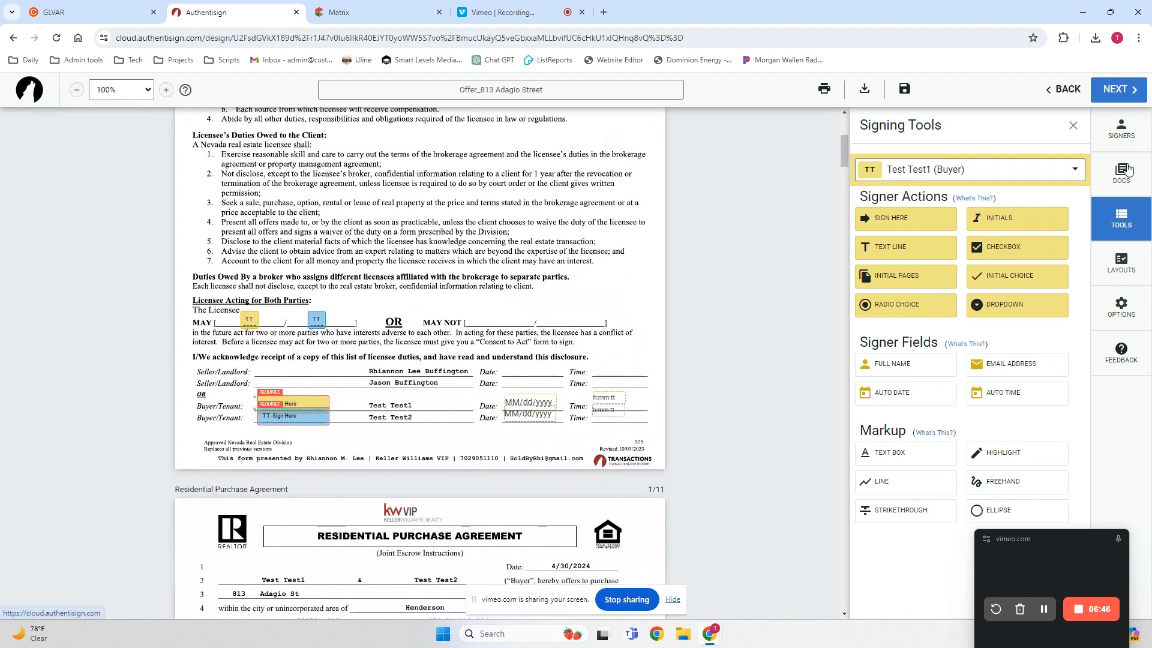
pyautogui.click(1124, 170)
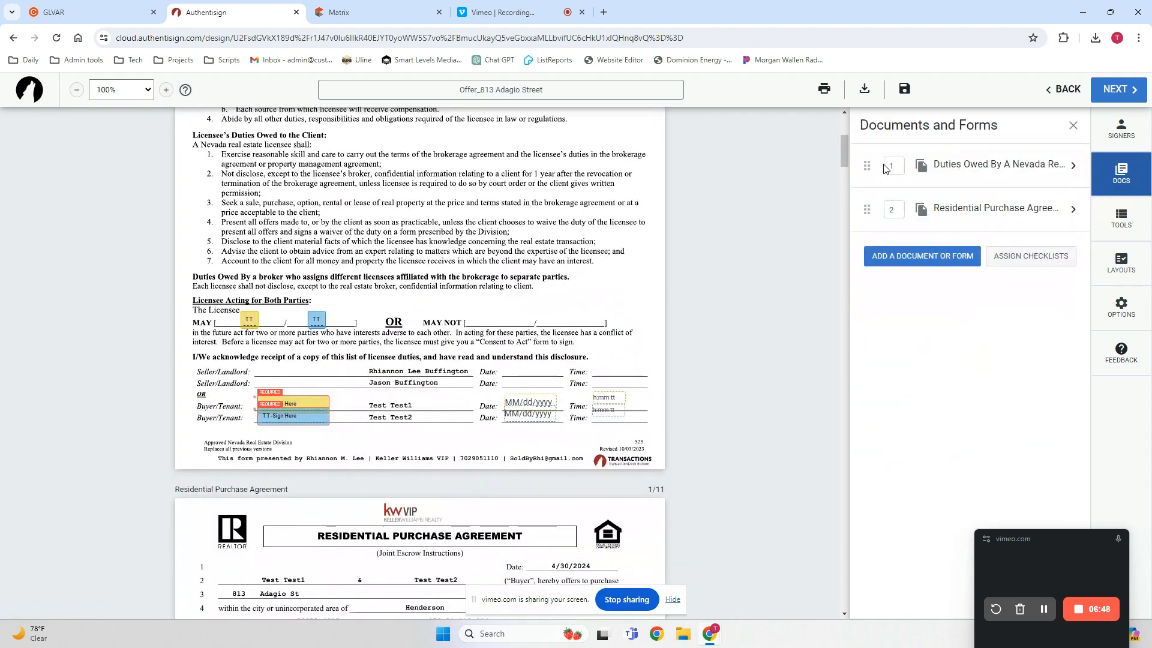
pyautogui.click(1123, 131)
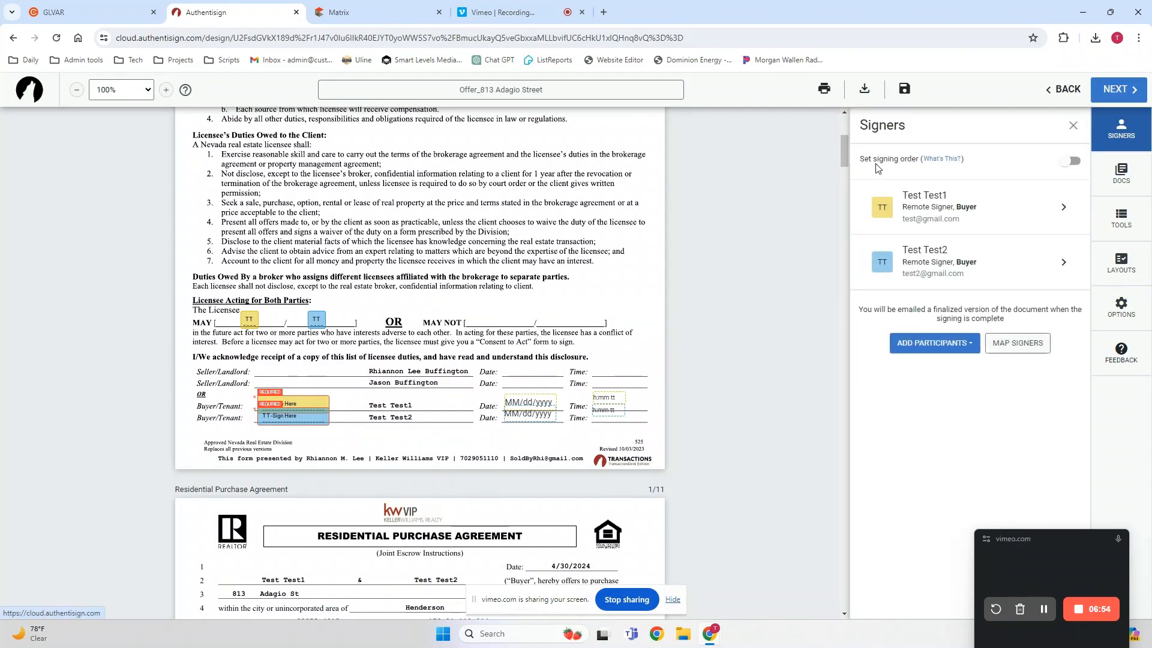
pyautogui.moveTo(843, 151); pyautogui.dragTo(843, 603)
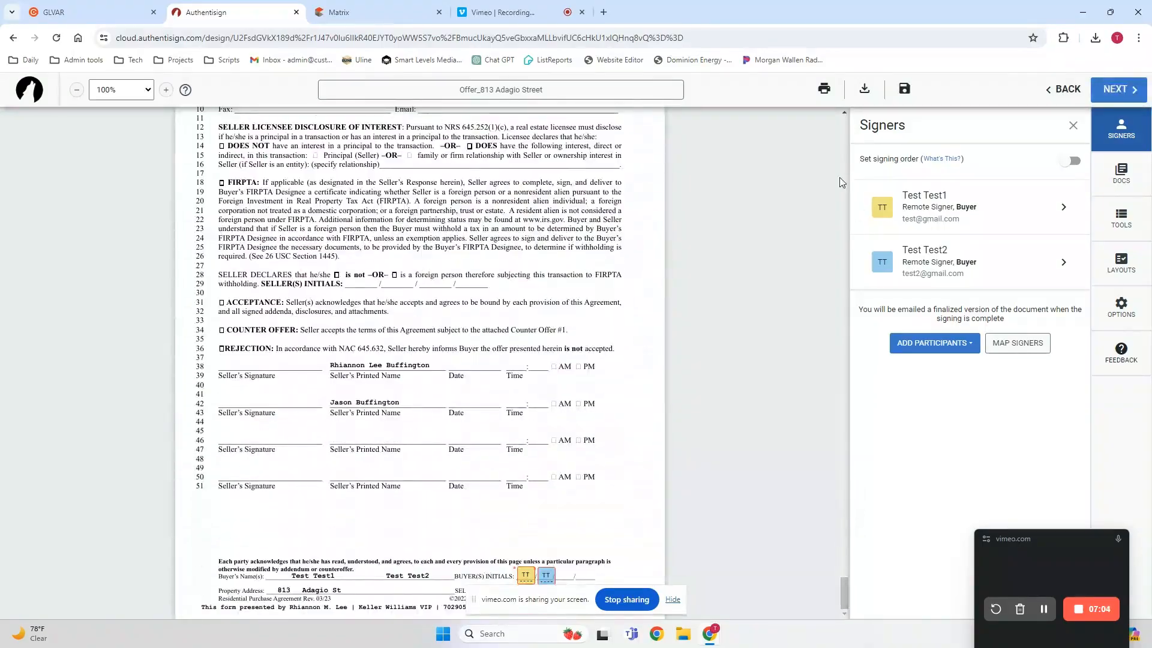
# Step: Write the first buyer's invitation message: "Hey, here is the offer as discussed. Please feel free to call or text me should you have any questions. Thank you!"
pyautogui.click(1118, 92)
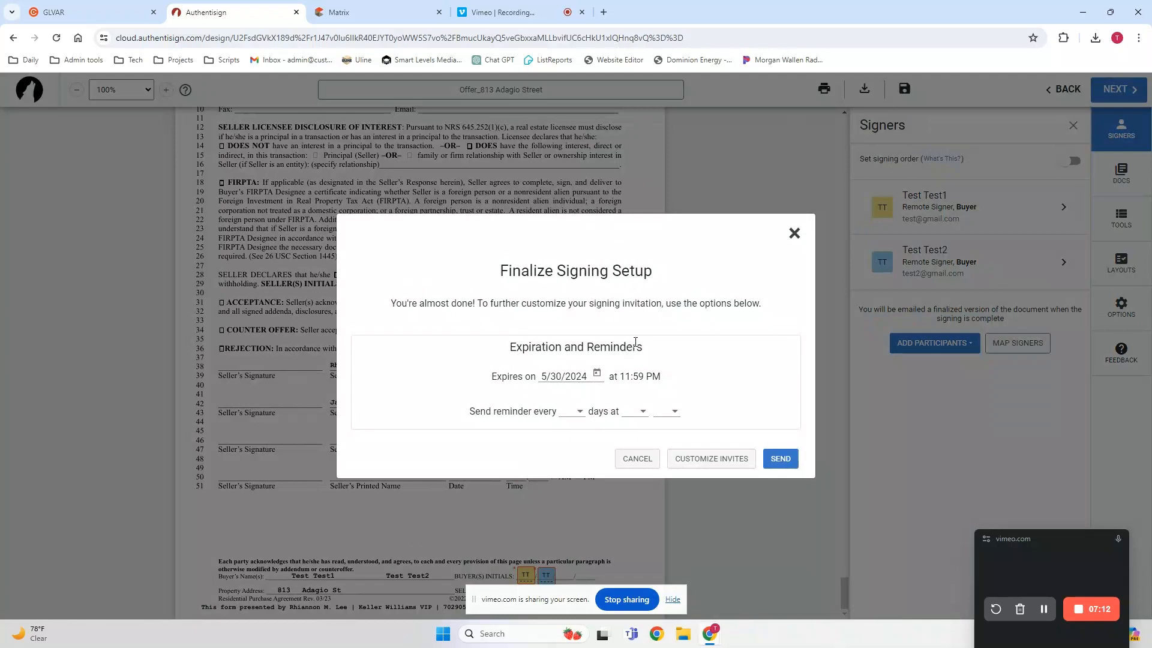
pyautogui.click(714, 459)
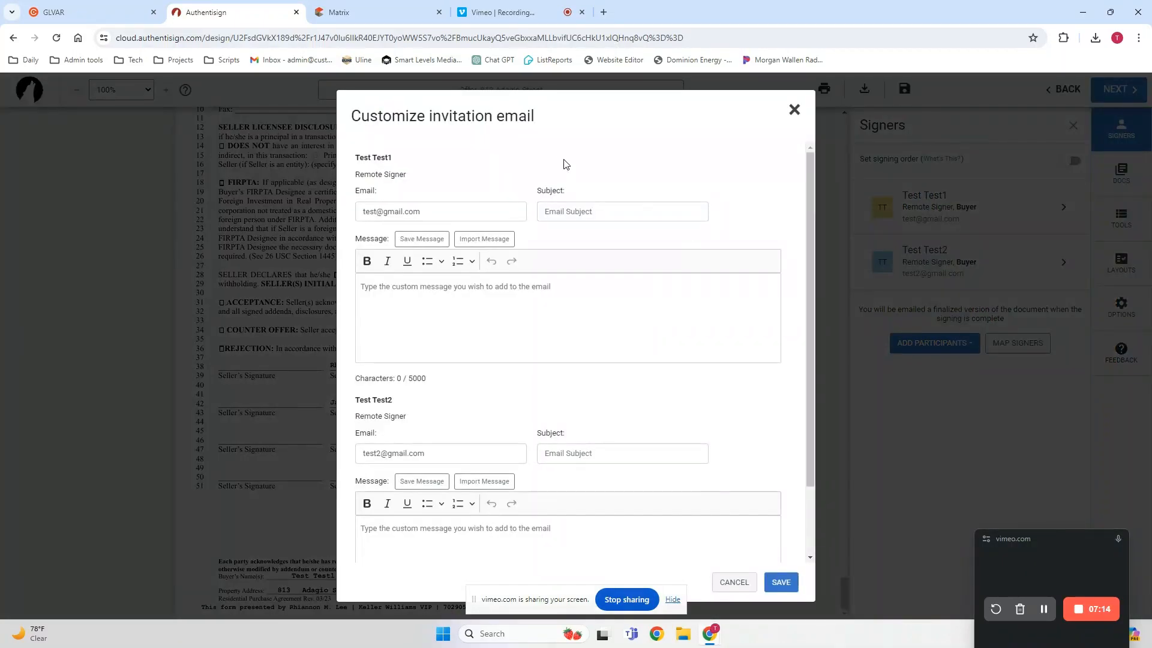
pyautogui.click(429, 303)
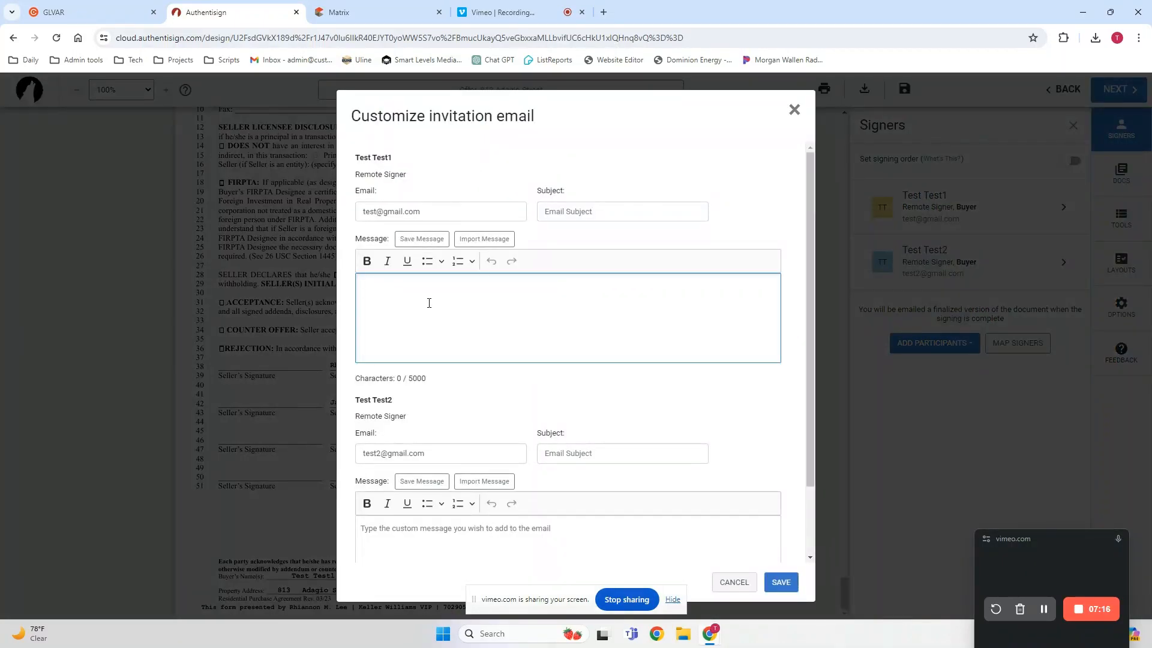
pyautogui.write('Hey, herre is the offer. Please feel')
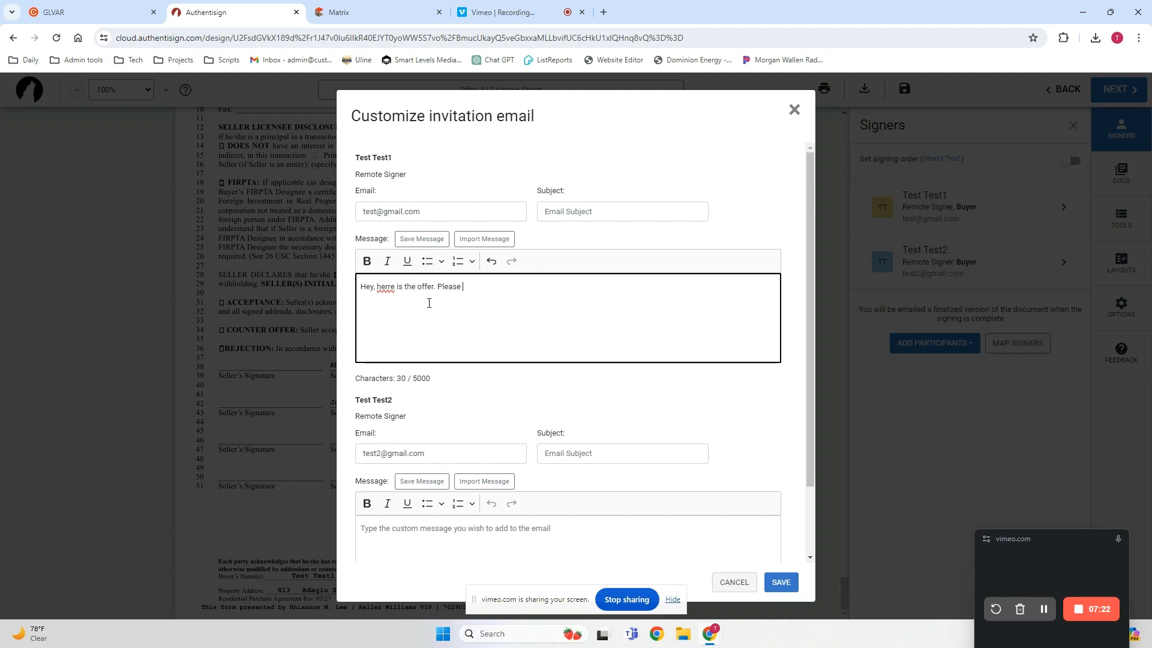
pyautogui.press('BackSpace')
pyautogui.press('BackSpace')
pyautogui.press('BackSpace')
pyautogui.press('BackSpace')
pyautogui.press('BackSpace')
pyautogui.press('BackSpace')
pyautogui.press('BackSpace')
pyautogui.press('BackSpace')
pyautogui.press('BackSpace')
pyautogui.press('BackSpace')
pyautogui.press('BackSpace')
pyautogui.press('BackSpace')
pyautogui.press('BackSpace')
pyautogui.write('as discussed')
pyautogui.press('BackSpace')
pyautogui.write('. Please feel free to call or text me should you ahve')
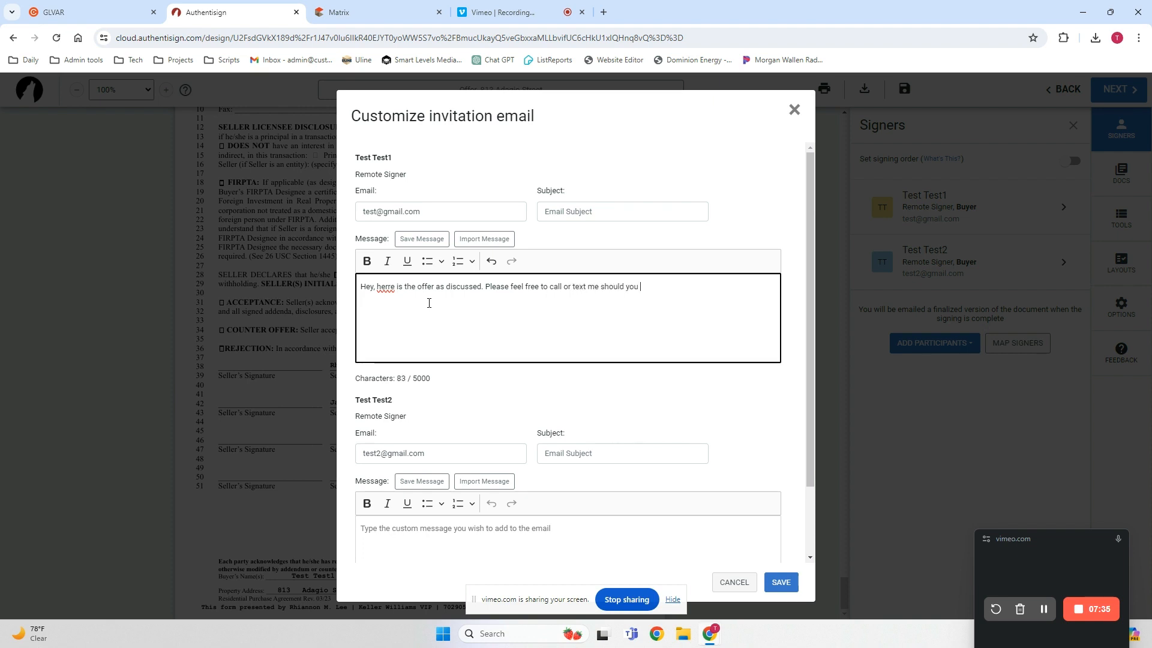
pyautogui.press('BackSpace')
pyautogui.write('e any questions. Thank you!')
pyautogui.rightClick(385, 287)
pyautogui.click(400, 301)
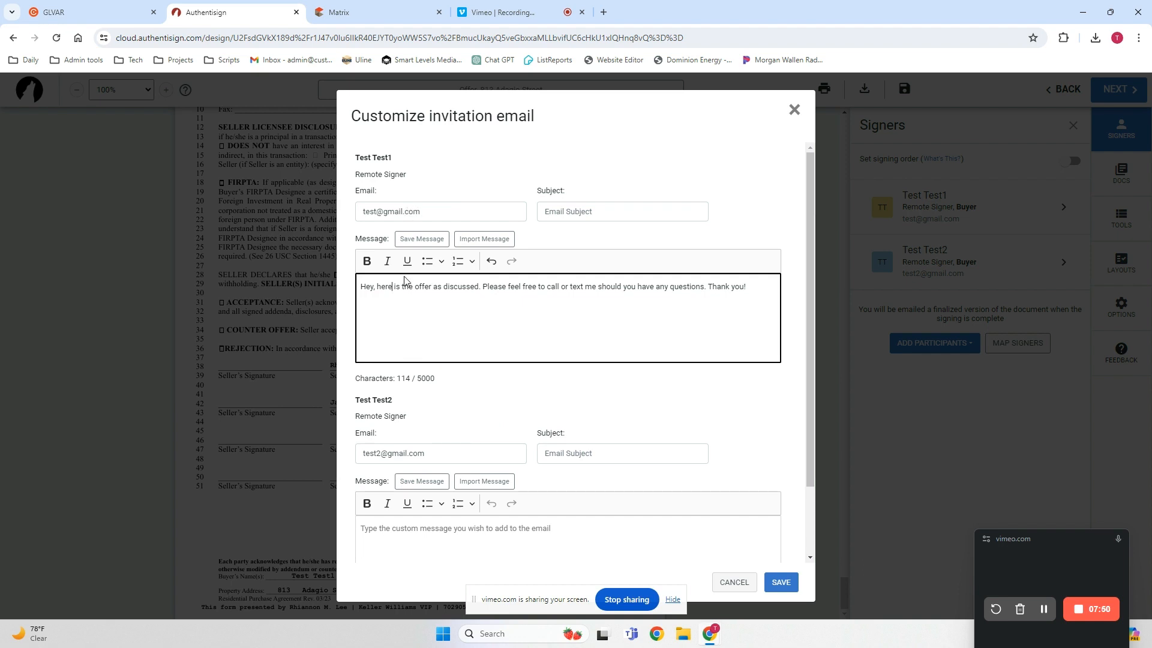
# Step: Check the second buyer's invitation fields and save the customized invitation emails
pyautogui.scroll(-3, 465, 385)
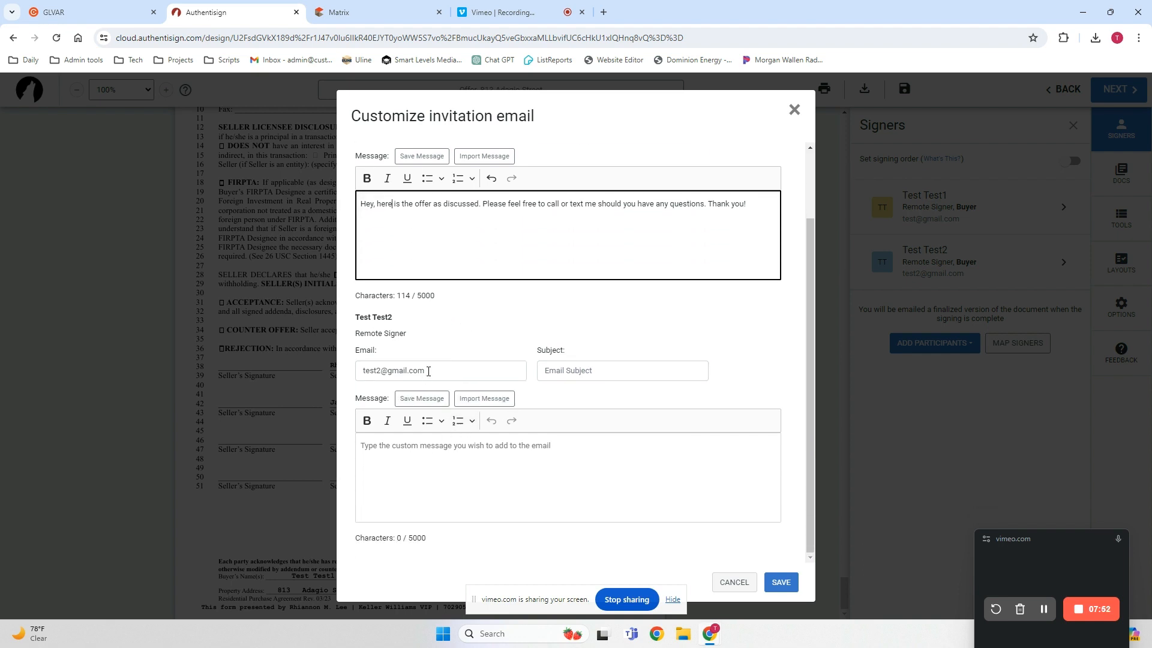
pyautogui.scroll(3, 619, 345)
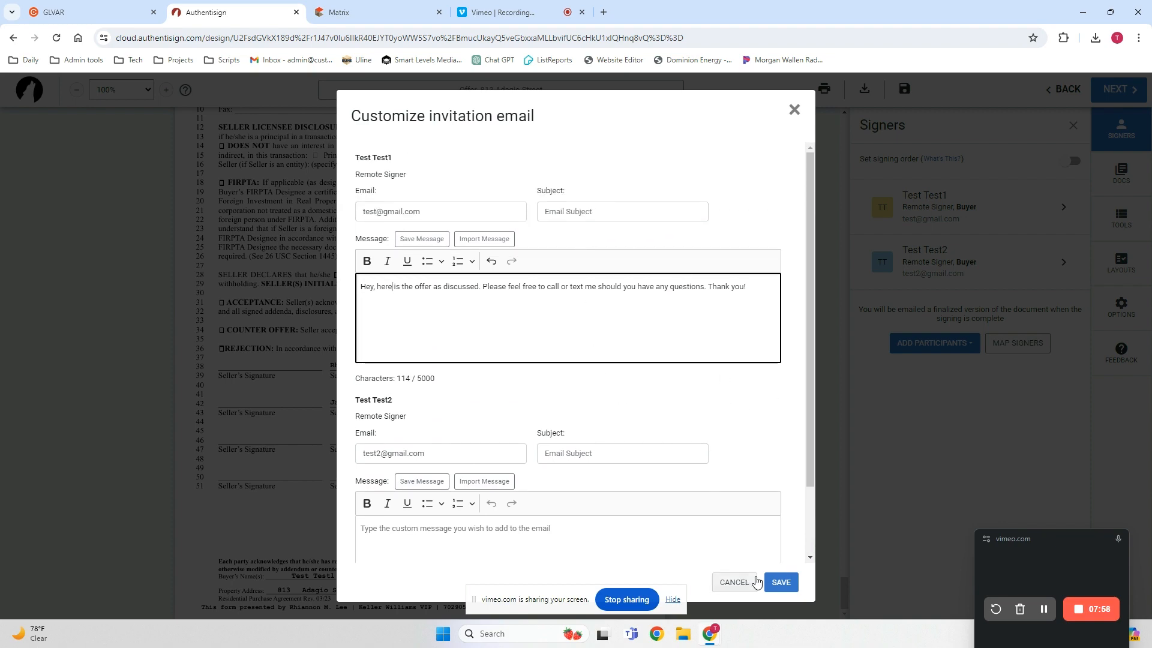
pyautogui.click(780, 581)
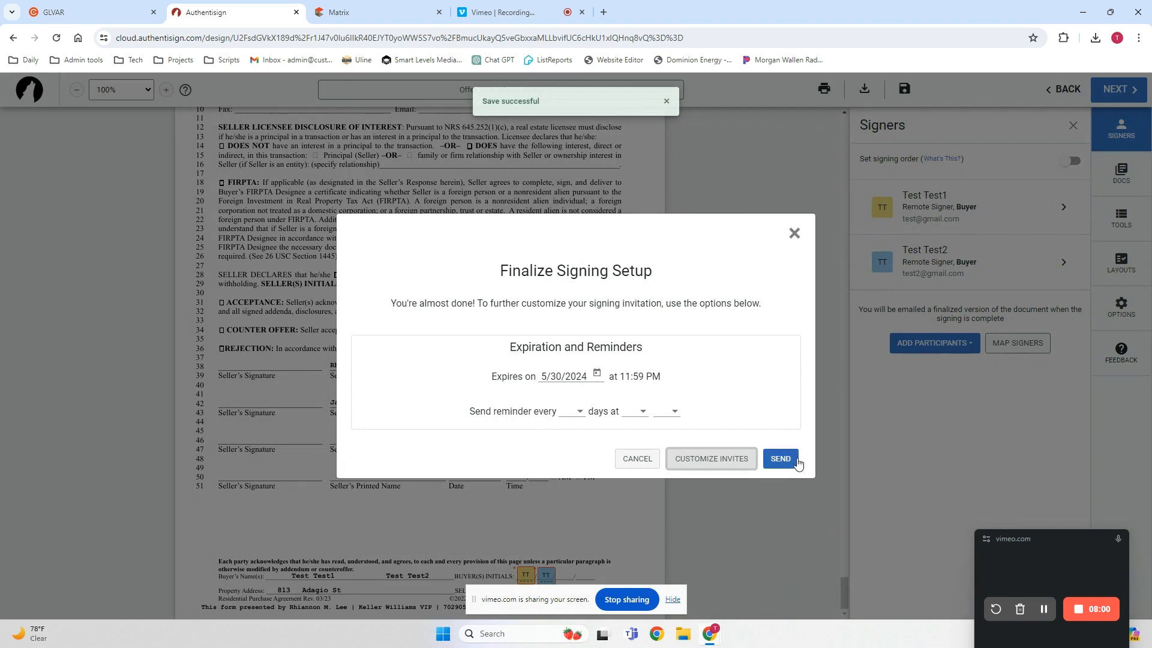